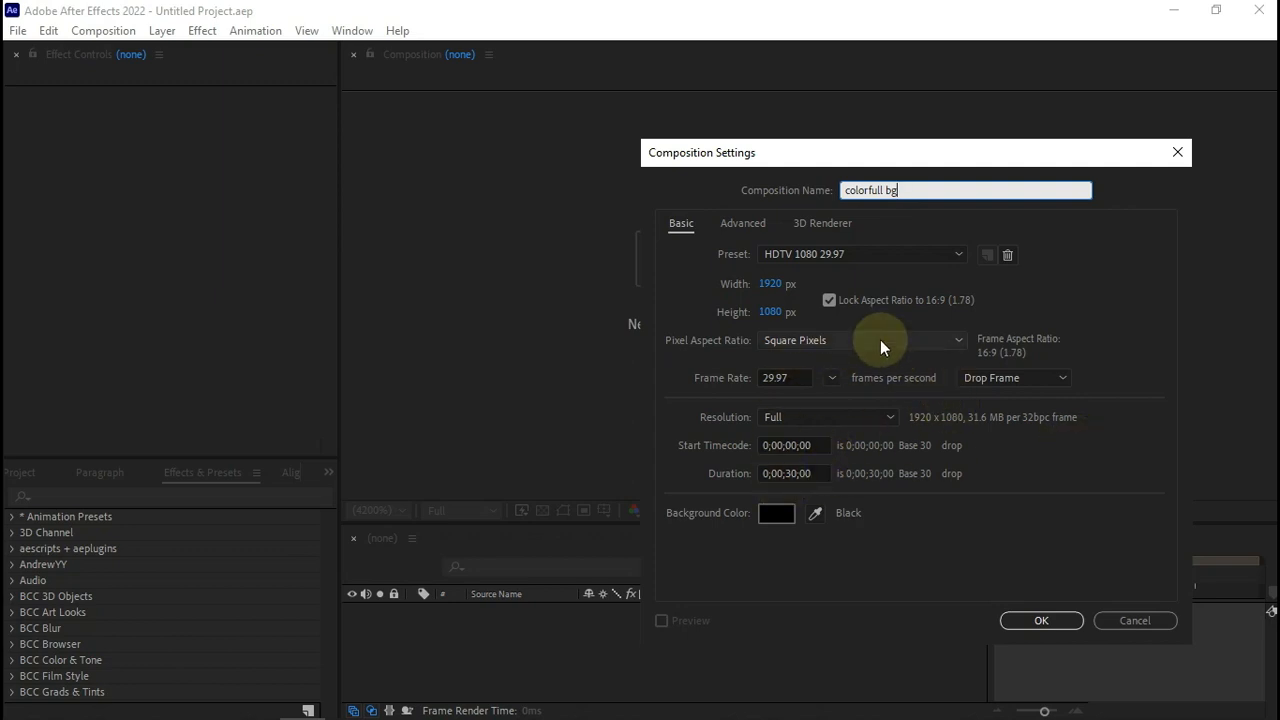
# Create the 1920 x 1080, 29.97 fps, 30-second composition "colorfull bg" and add a black solid layer to it
pyautogui.click(1014, 622)
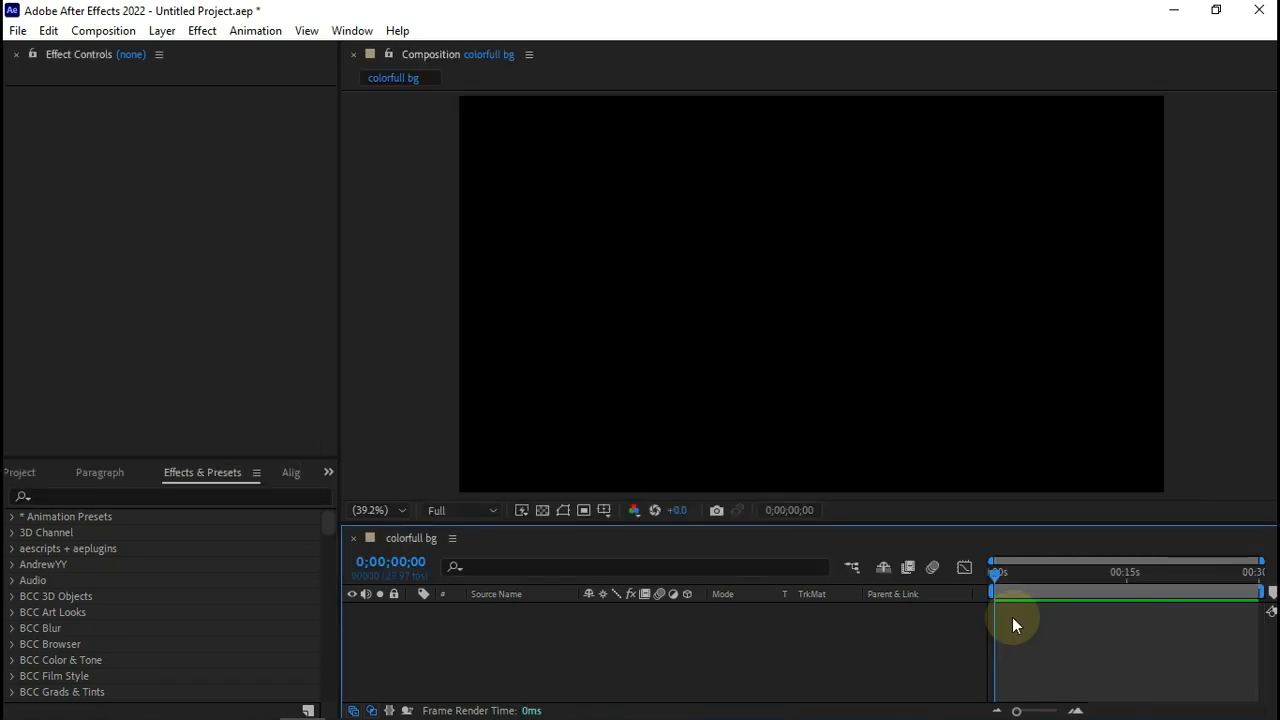
pyautogui.rightClick(620, 617)
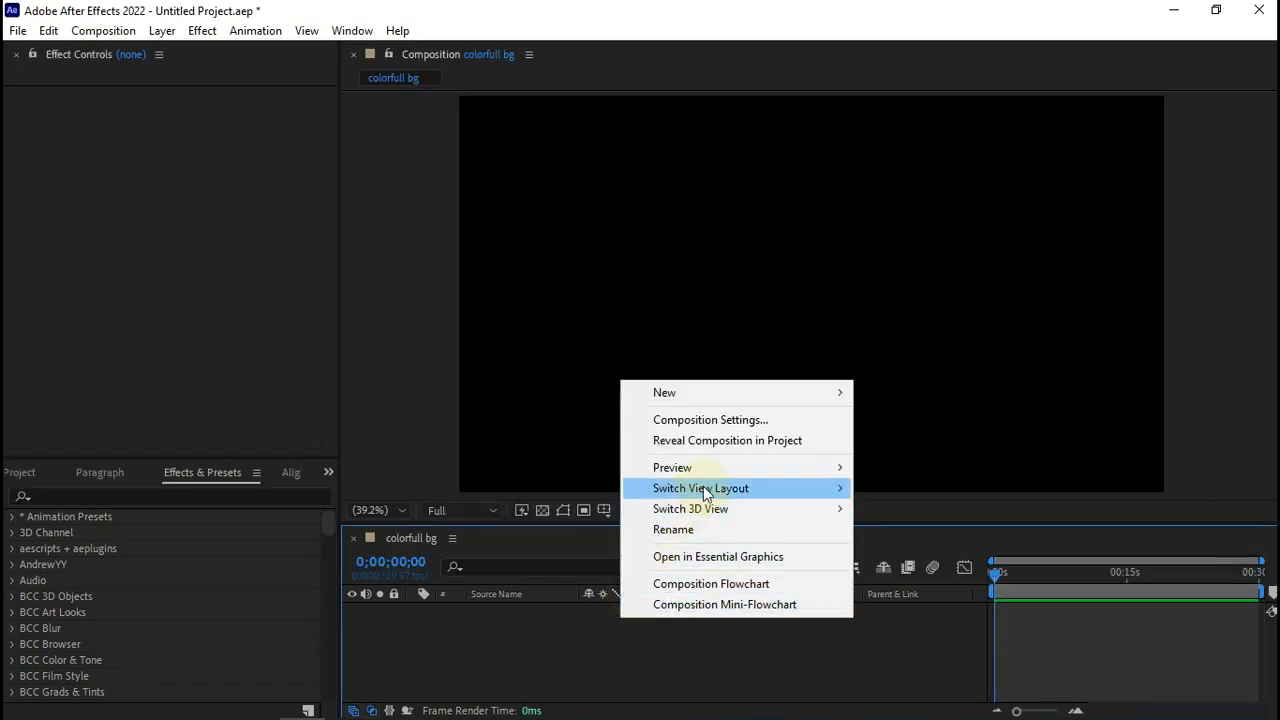
pyautogui.moveTo(734, 396)
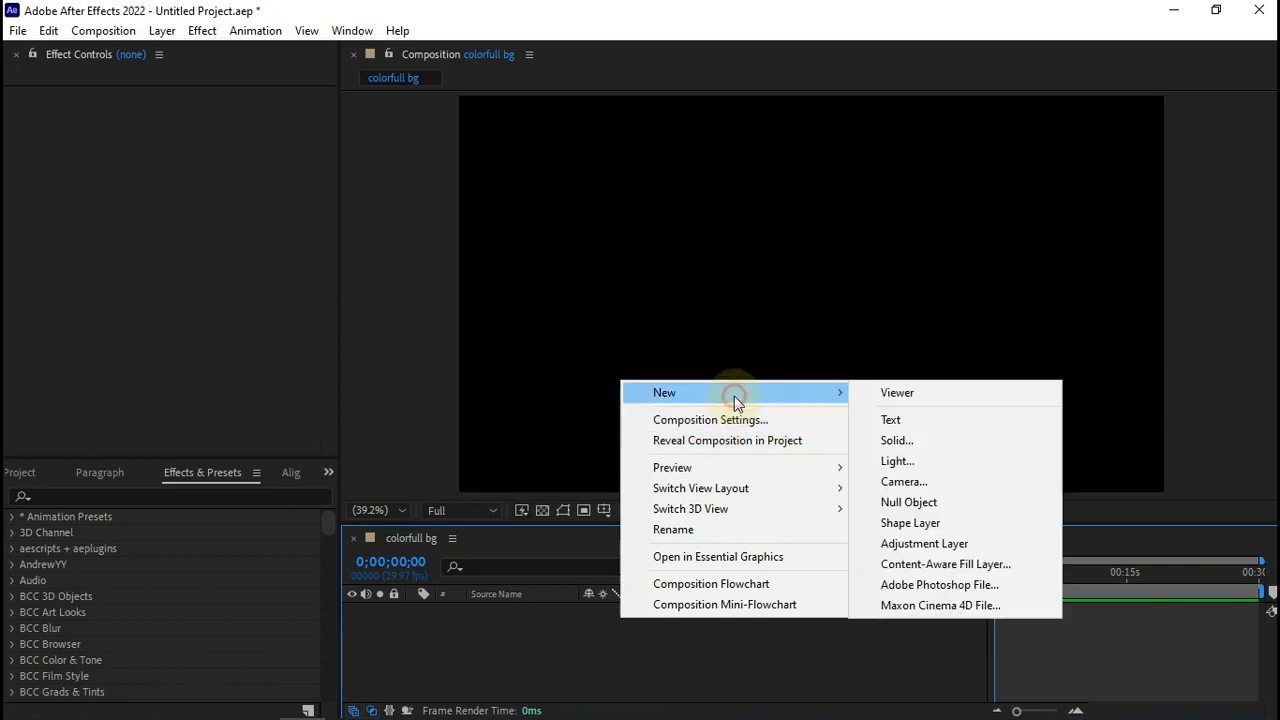
pyautogui.click(897, 442)
pyautogui.click(693, 655)
# Add a white point light with 273% intensity and shadow casting enabled to the composition
pyautogui.rightClick(586, 664)
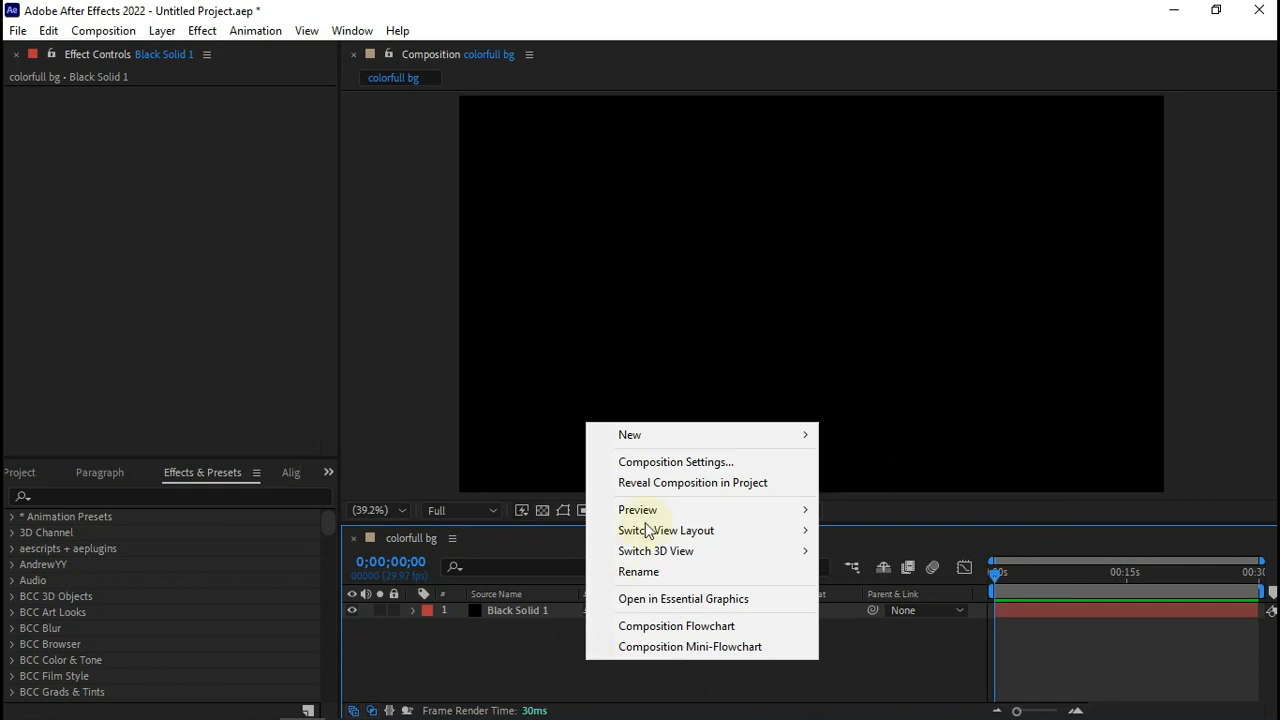
pyautogui.moveTo(677, 437)
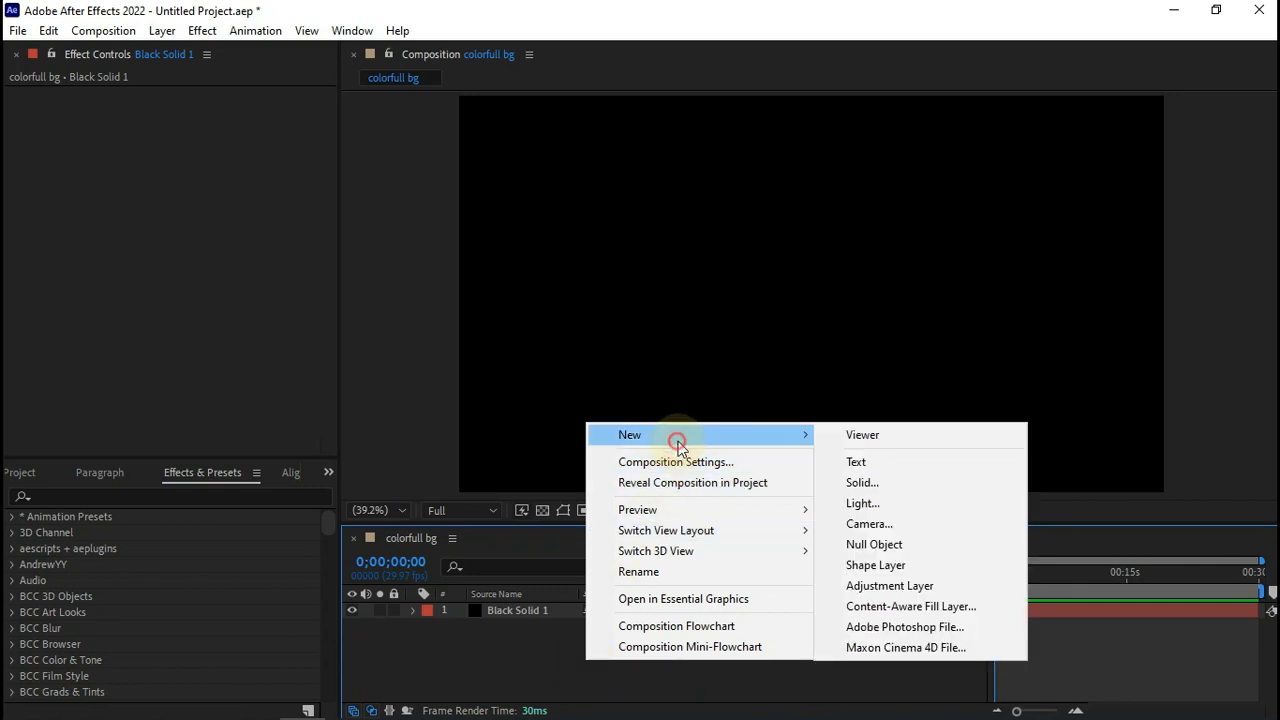
pyautogui.click(858, 503)
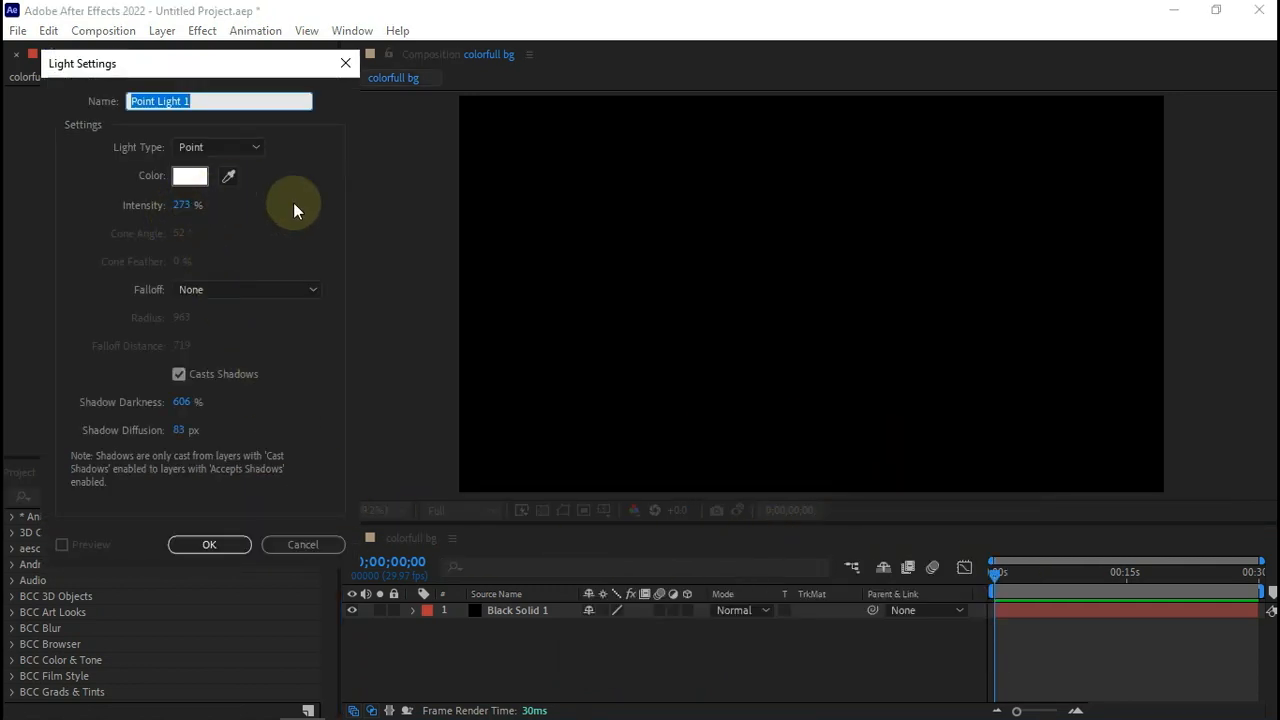
pyautogui.click(209, 545)
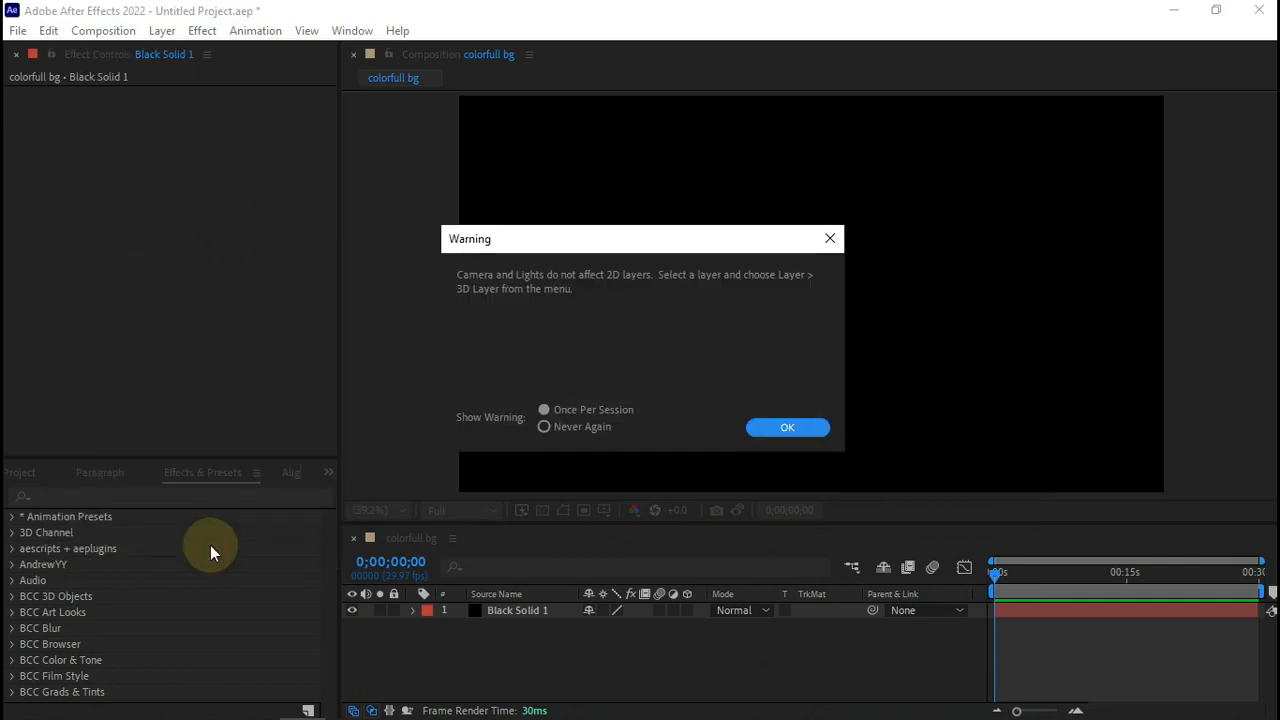
pyautogui.click(751, 427)
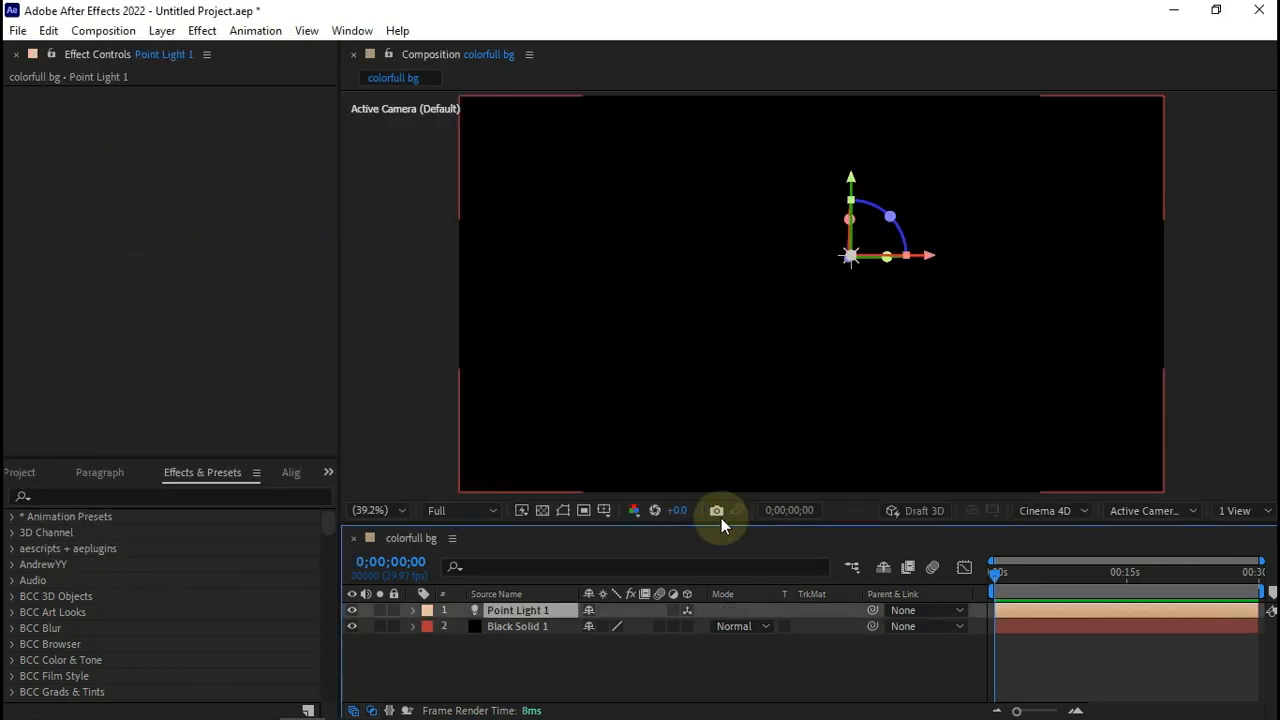
# Move the point light just outside the frame's lower-left corner, at about 185, 954, -667, and start keyframing its position at 0 seconds
pyautogui.scroll(-1, 461, 466)
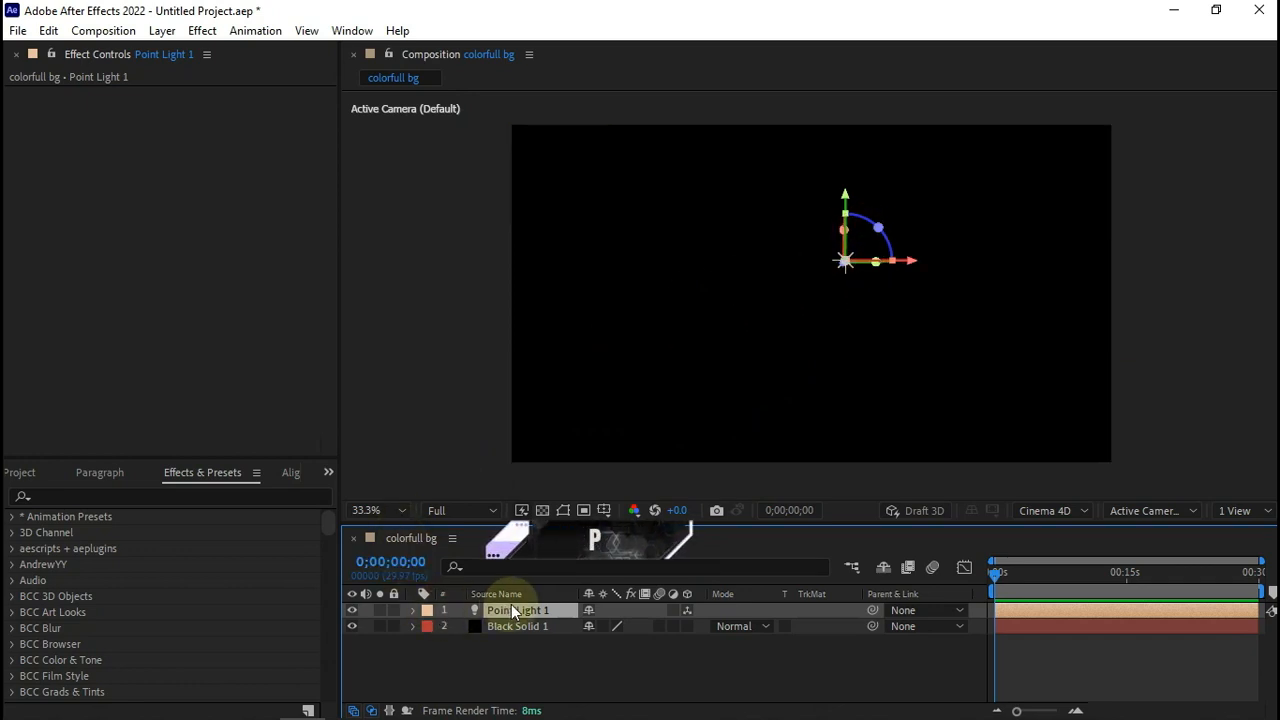
pyautogui.press('p')
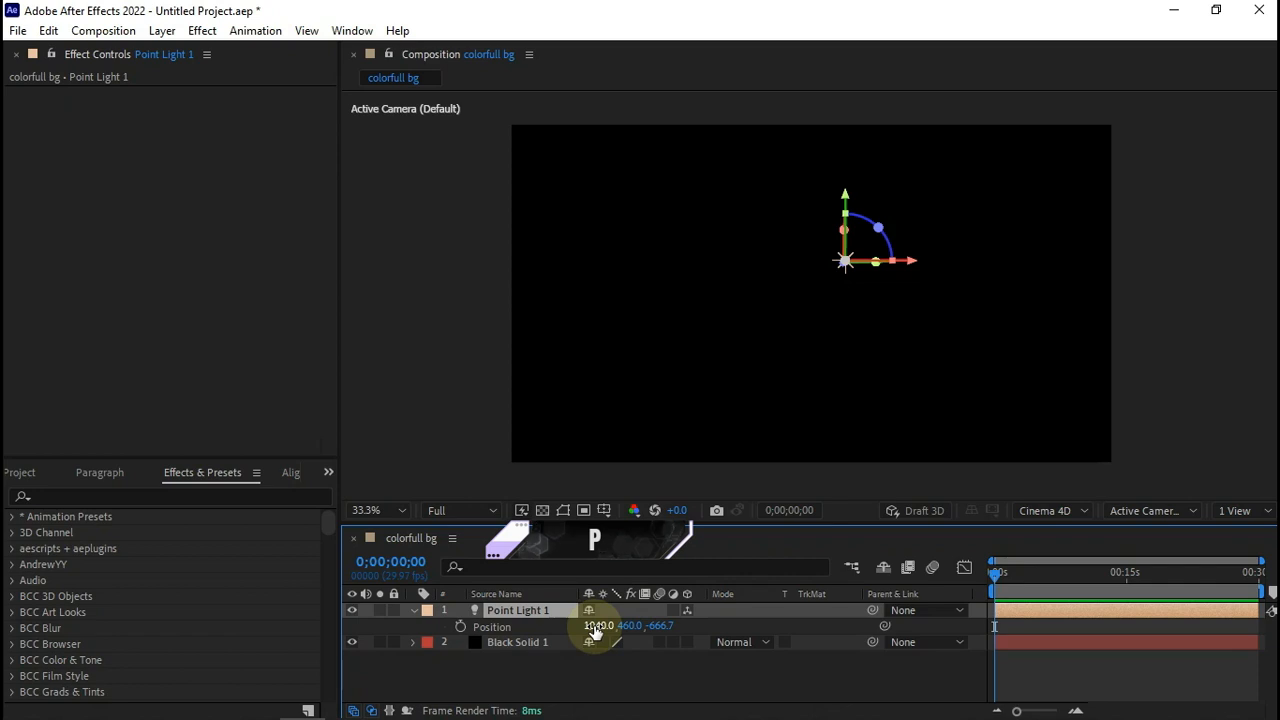
pyautogui.moveTo(596, 628); pyautogui.dragTo(857, 634)
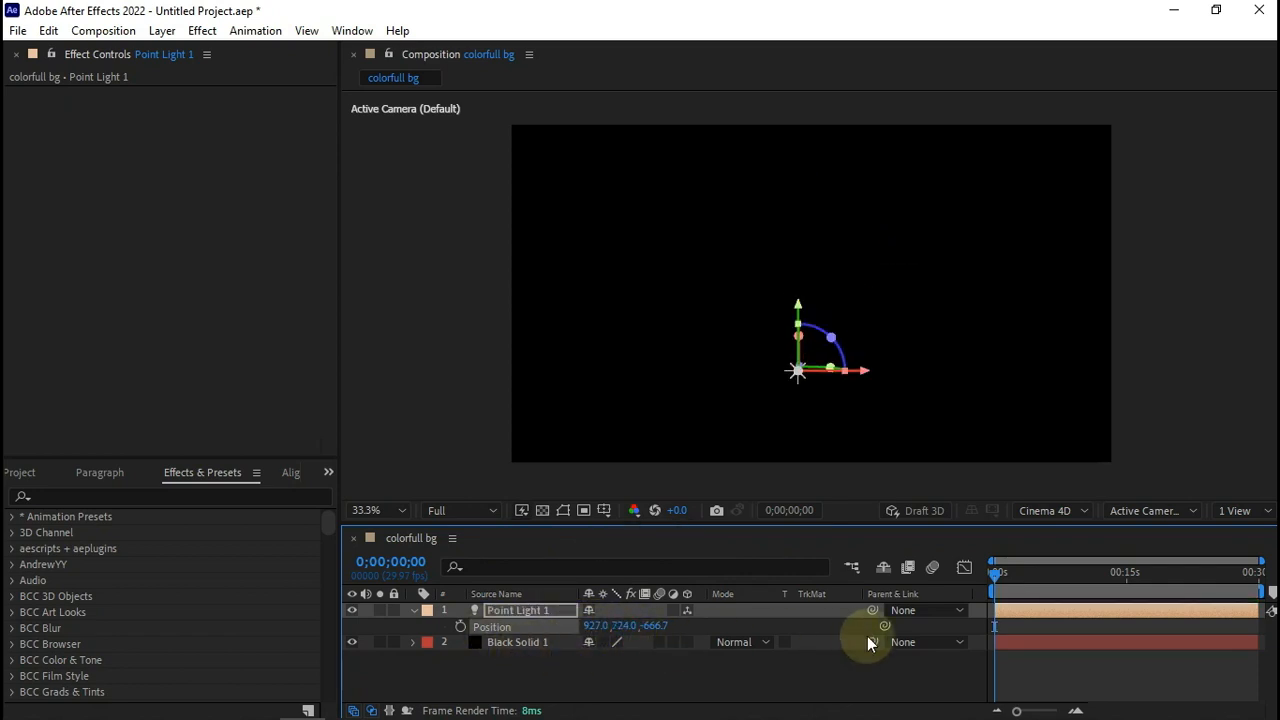
pyautogui.moveTo(594, 628); pyautogui.dragTo(432, 645)
pyautogui.moveTo(784, 376); pyautogui.dragTo(608, 410)
pyautogui.moveTo(550, 305); pyautogui.dragTo(550, 373)
pyautogui.moveTo(617, 437); pyautogui.dragTo(556, 439)
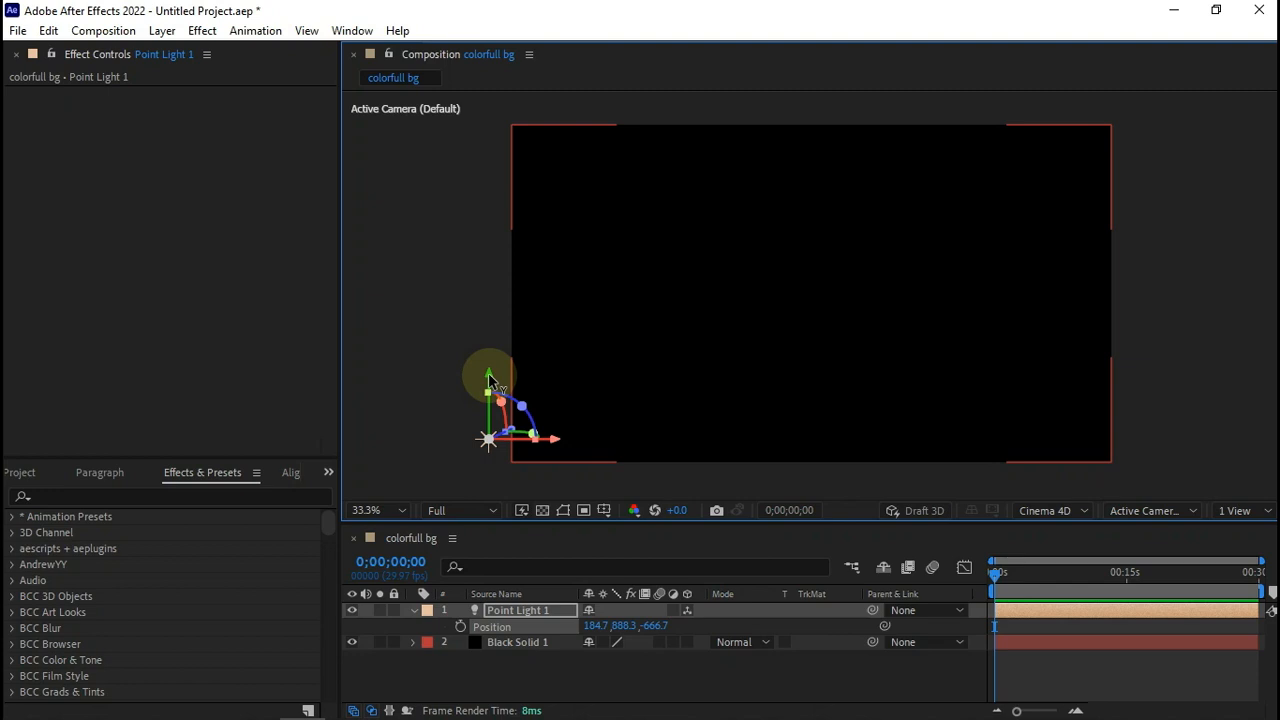
pyautogui.moveTo(497, 388); pyautogui.dragTo(498, 415)
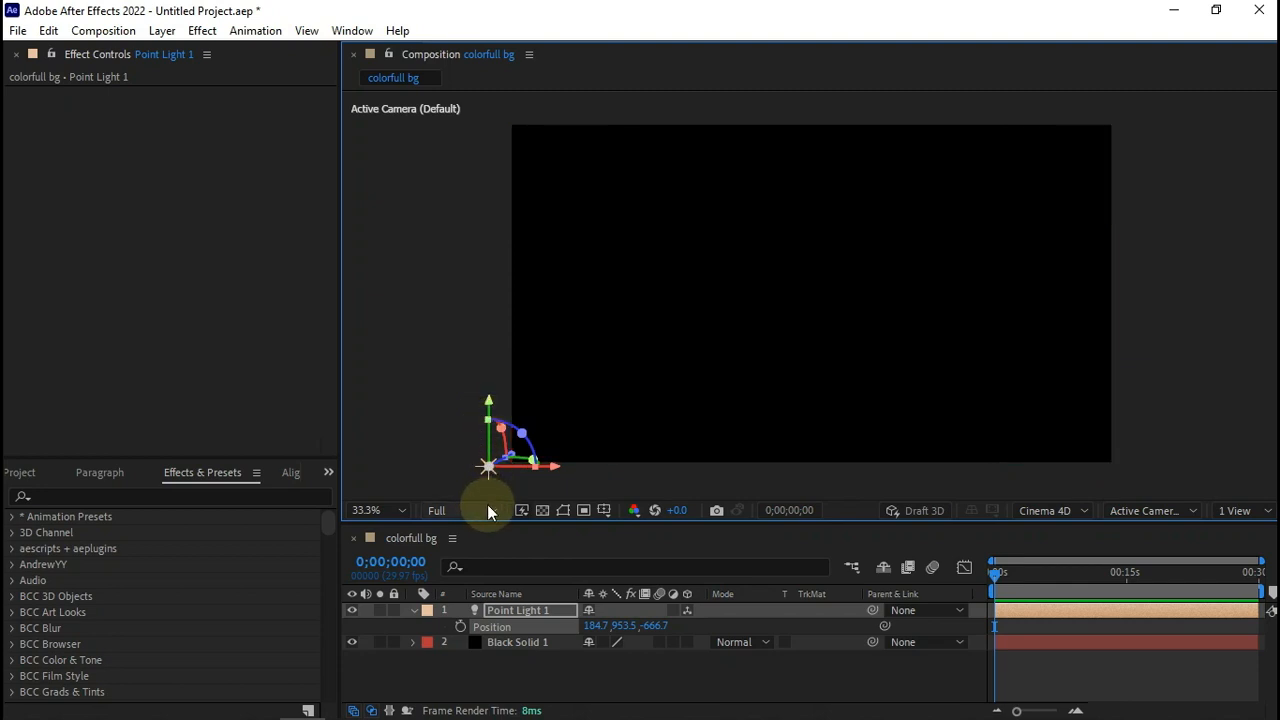
pyautogui.click(461, 628)
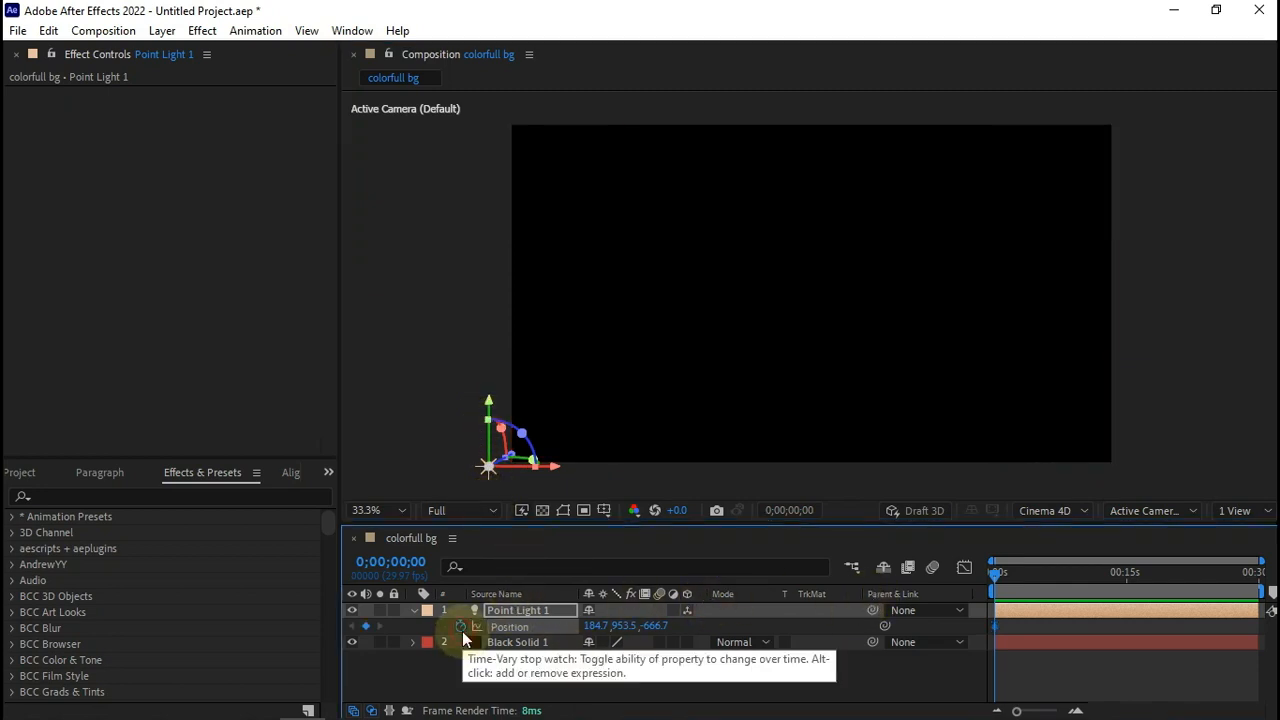
# At 0;00;15;00, keyframe the point light beyond the frame's upper-right corner, at about 1746, 75, -667
pyautogui.click(1127, 583)
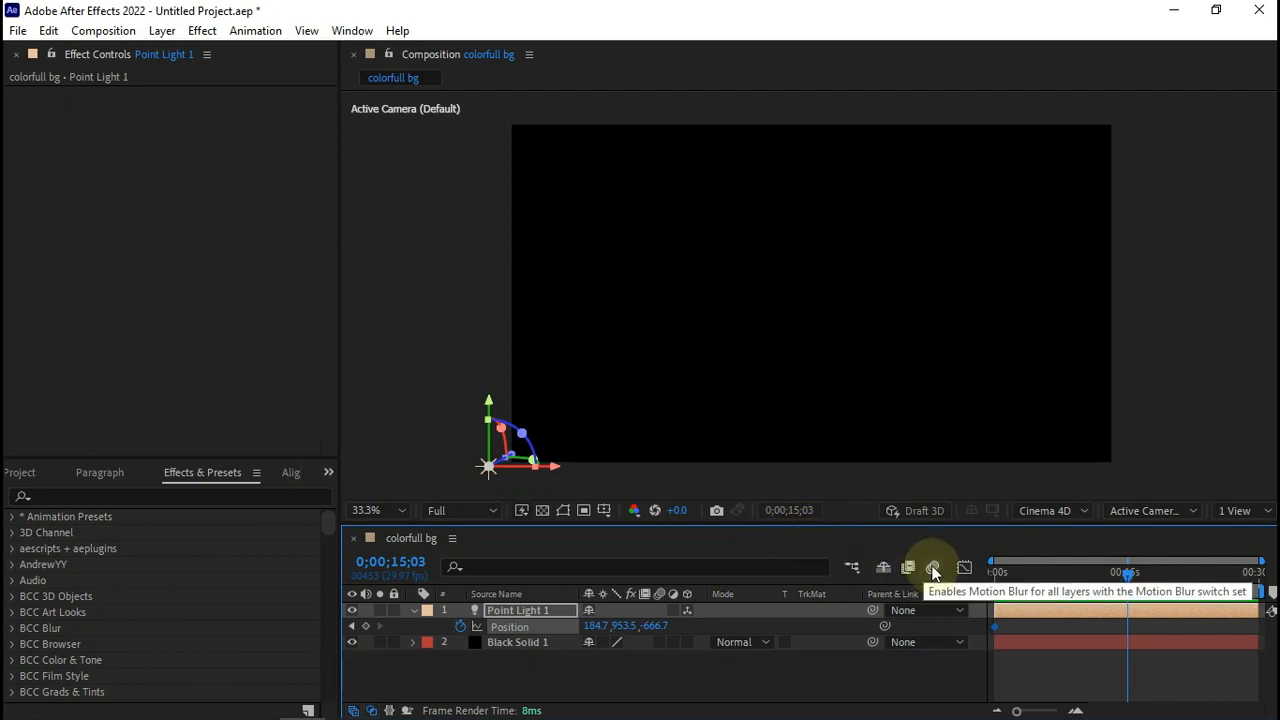
pyautogui.press('pageup')
pyautogui.press('pageup')
pyautogui.press('pageup')
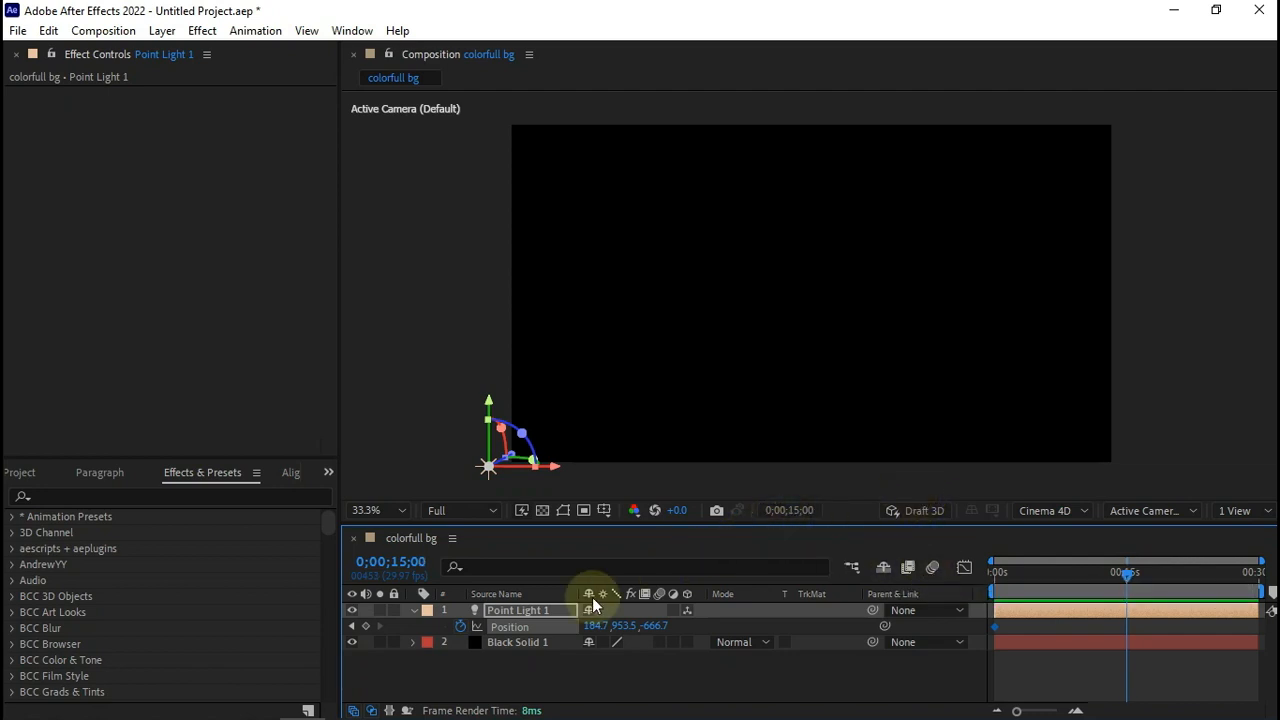
pyautogui.moveTo(555, 468); pyautogui.dragTo(1150, 468)
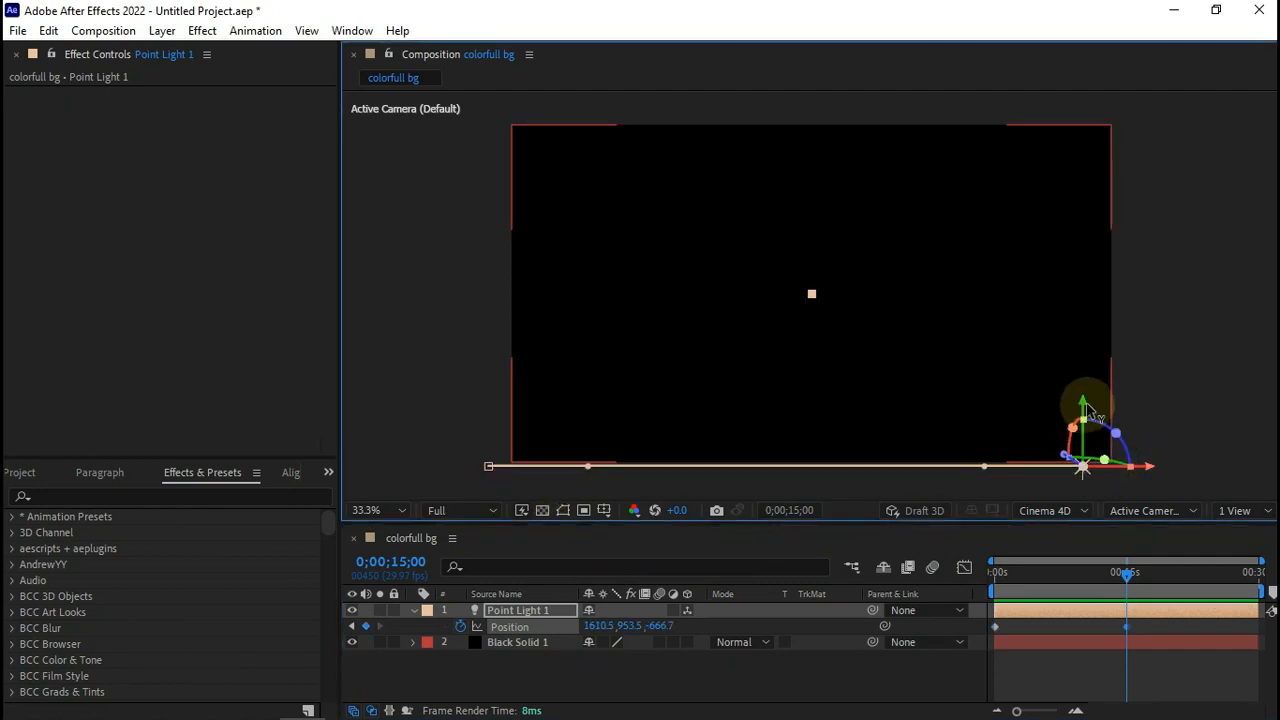
pyautogui.moveTo(1088, 404); pyautogui.dragTo(1088, 118)
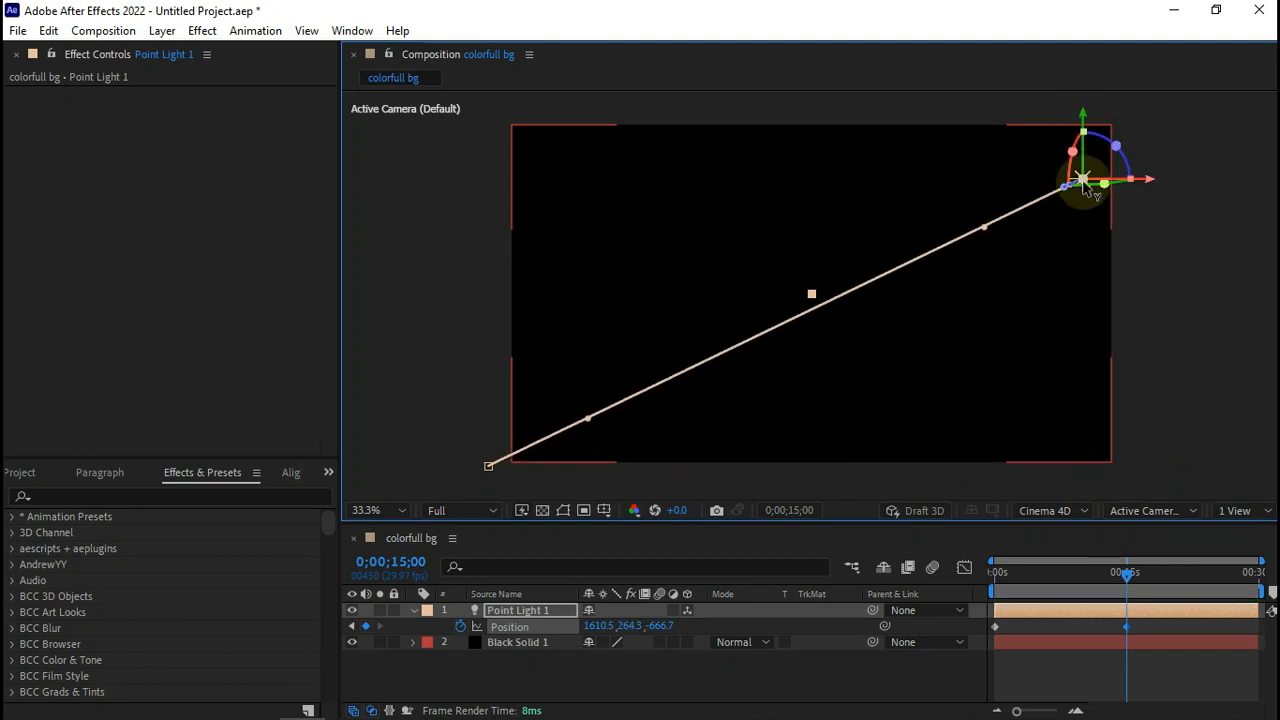
pyautogui.press(',')
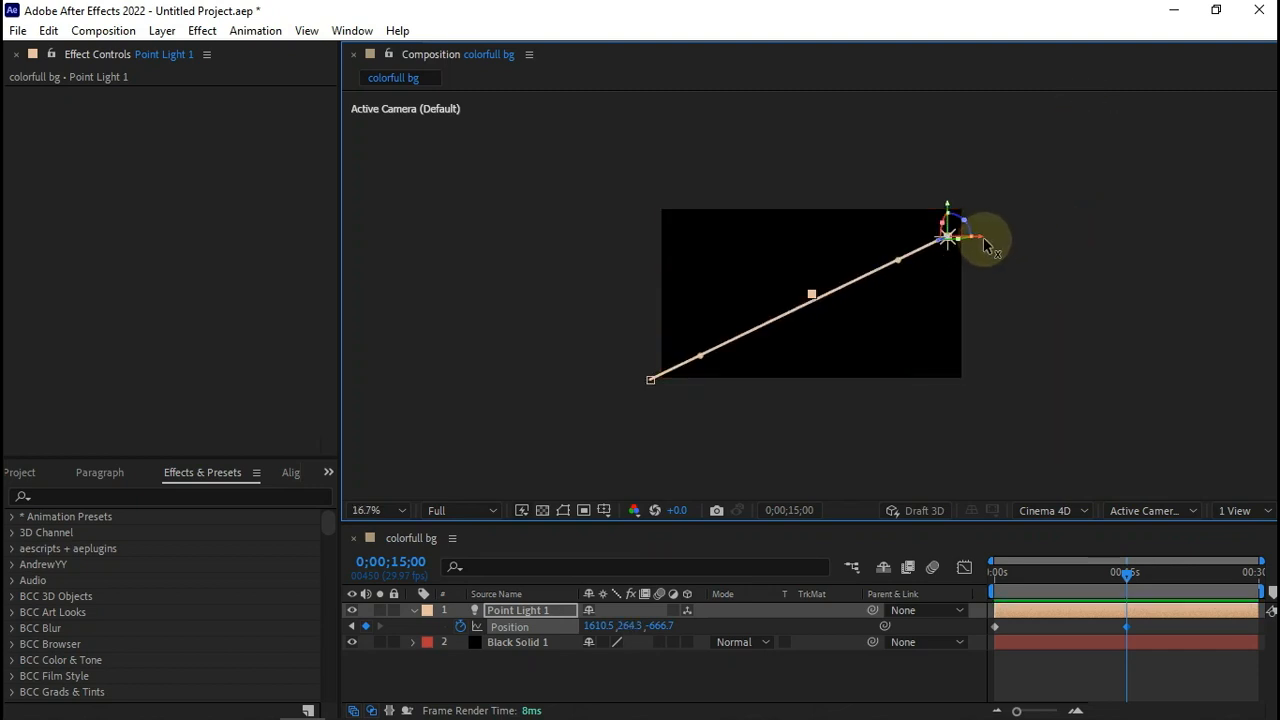
pyautogui.moveTo(1005, 240); pyautogui.dragTo(964, 160)
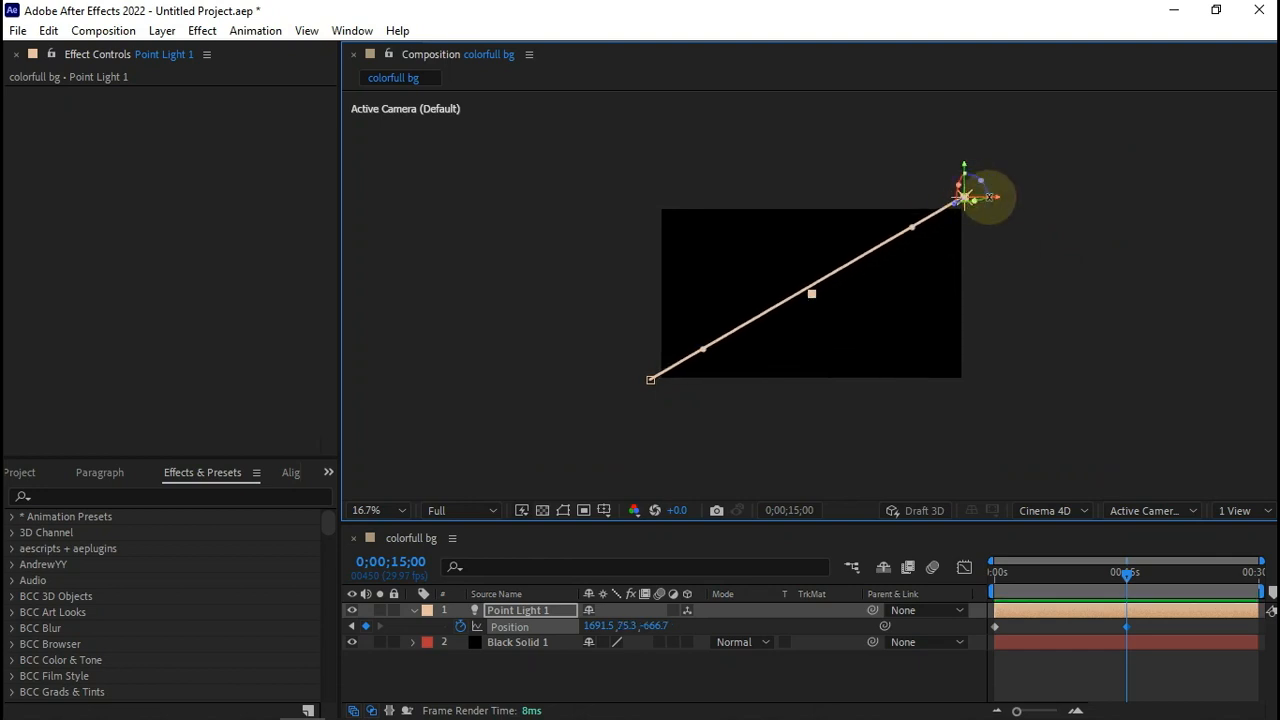
pyautogui.moveTo(999, 201); pyautogui.dragTo(1014, 200)
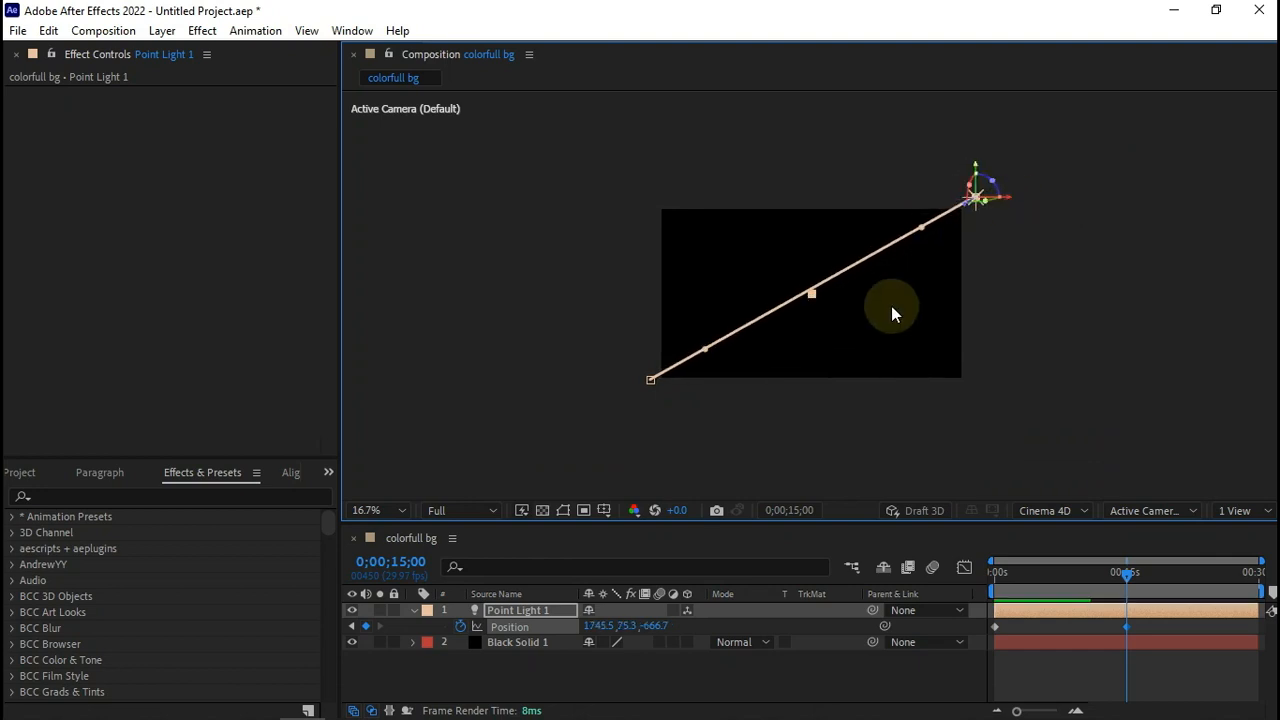
# Curve the upper-right end of the light's motion path with its keyframe handle and lower the end position slightly
pyautogui.press('.')
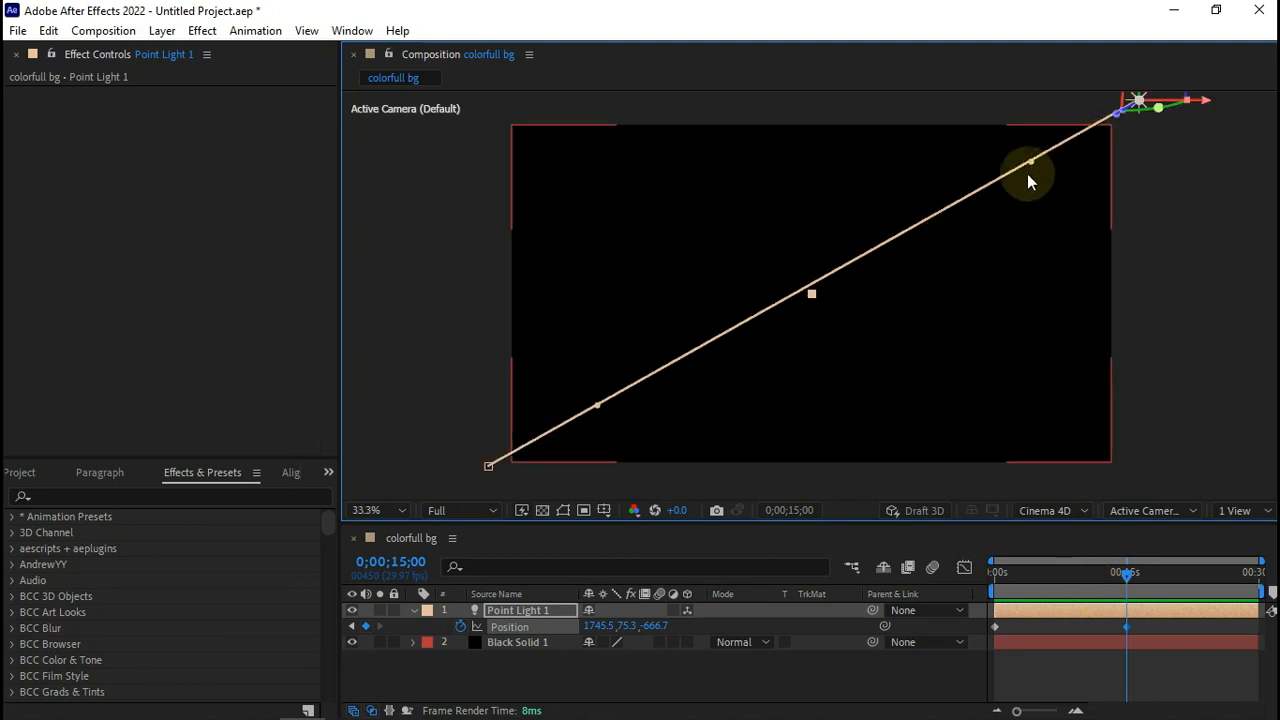
pyautogui.moveTo(1033, 165); pyautogui.dragTo(912, 120)
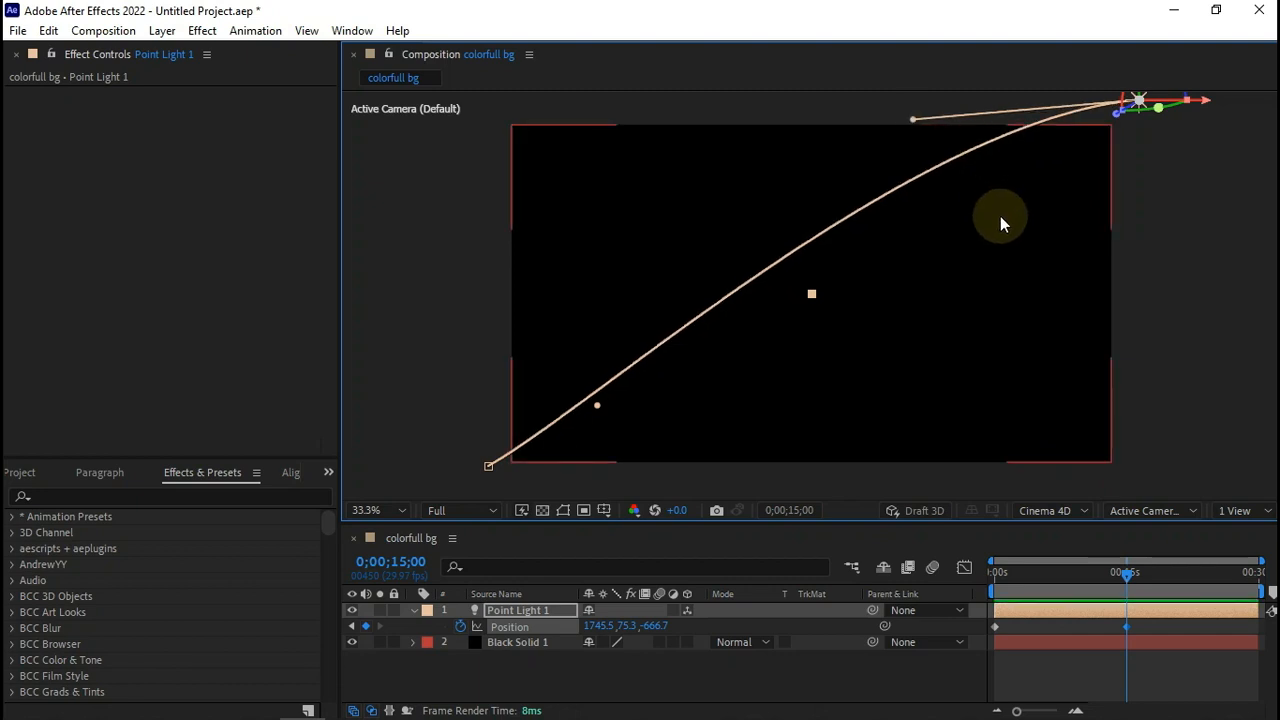
pyautogui.moveTo(1023, 206); pyautogui.dragTo(837, 329)
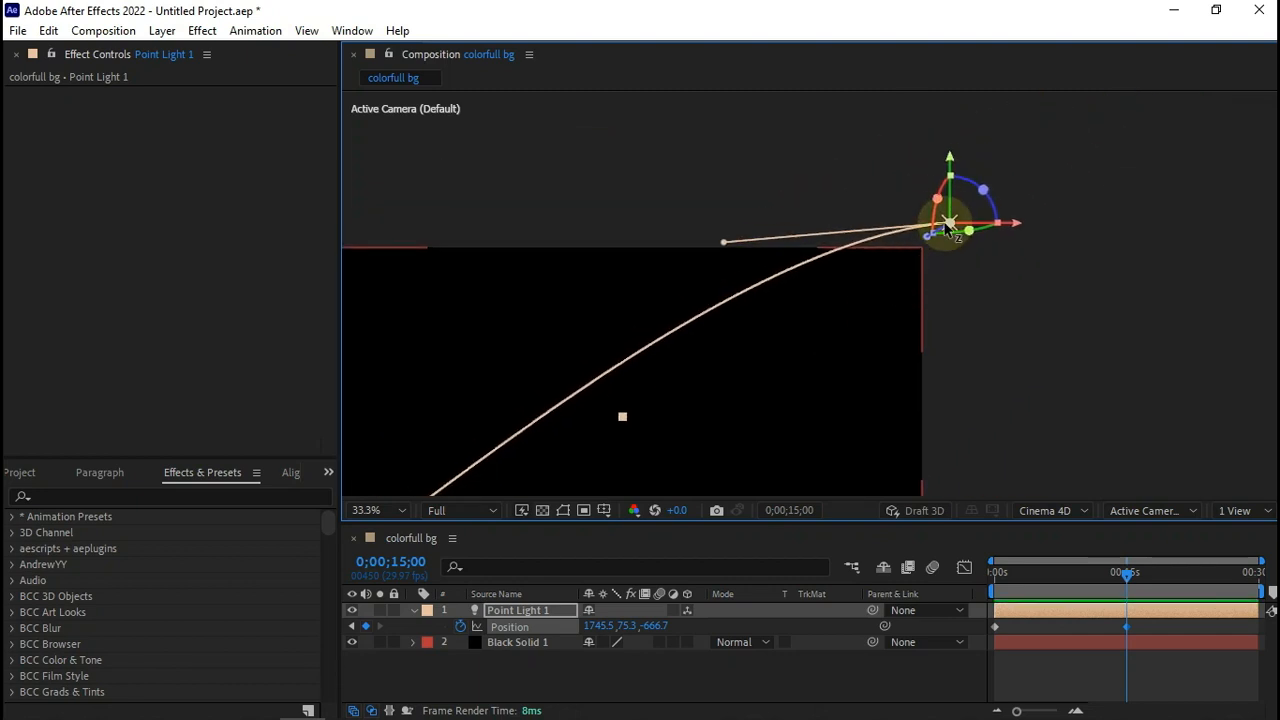
pyautogui.moveTo(950, 170)
pyautogui.mouseDown()
pyautogui.moveTo(960, 195)
pyautogui.moveTo(949, 186)
pyautogui.mouseUp()
pyautogui.moveTo(760, 409); pyautogui.dragTo(1108, 210)
# At 0 seconds, curve the start of the light's motion path along the frame's lower edge and shift the light left to about X 149
pyautogui.moveTo(1126, 572); pyautogui.dragTo(979, 590)
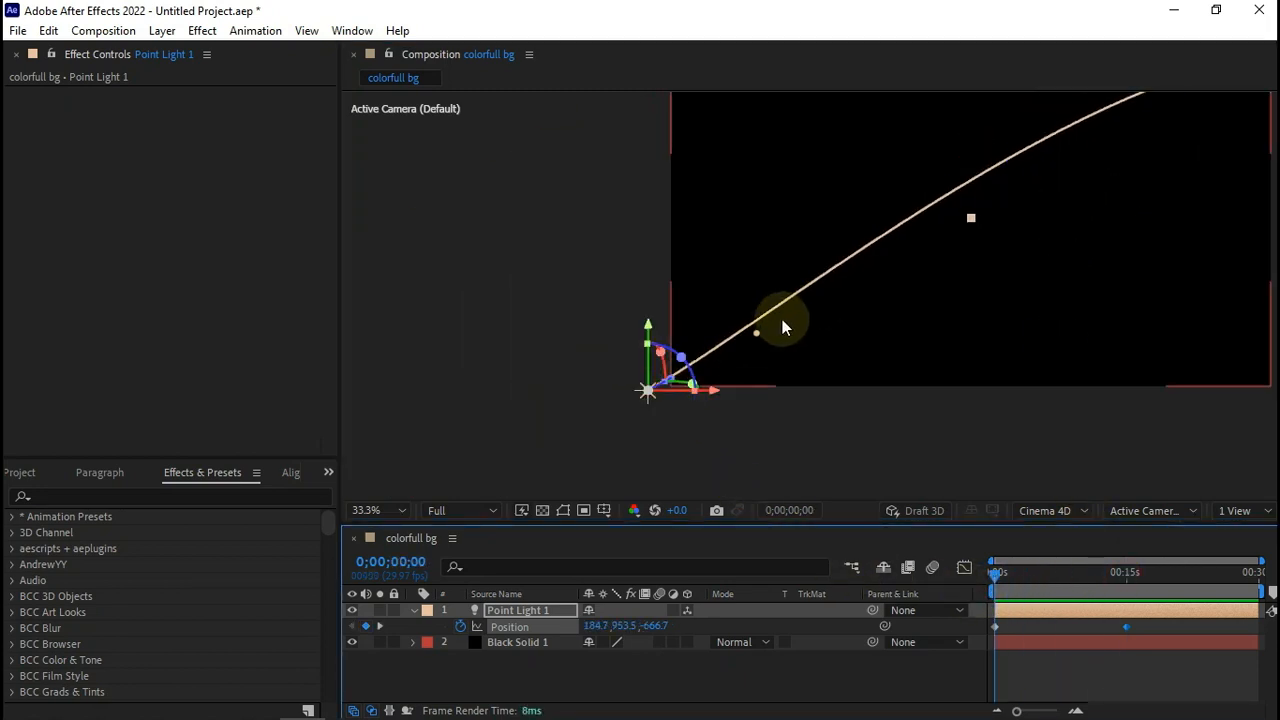
pyautogui.moveTo(756, 333); pyautogui.dragTo(798, 397)
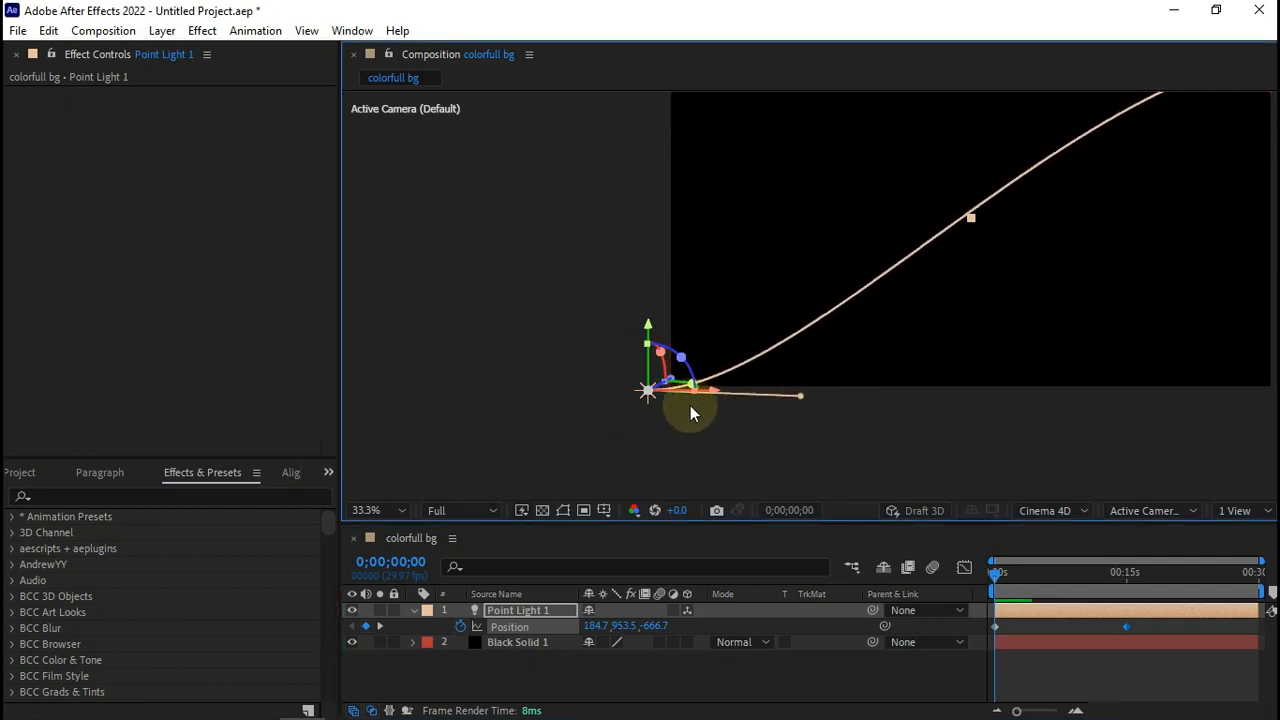
pyautogui.moveTo(708, 393); pyautogui.dragTo(698, 398)
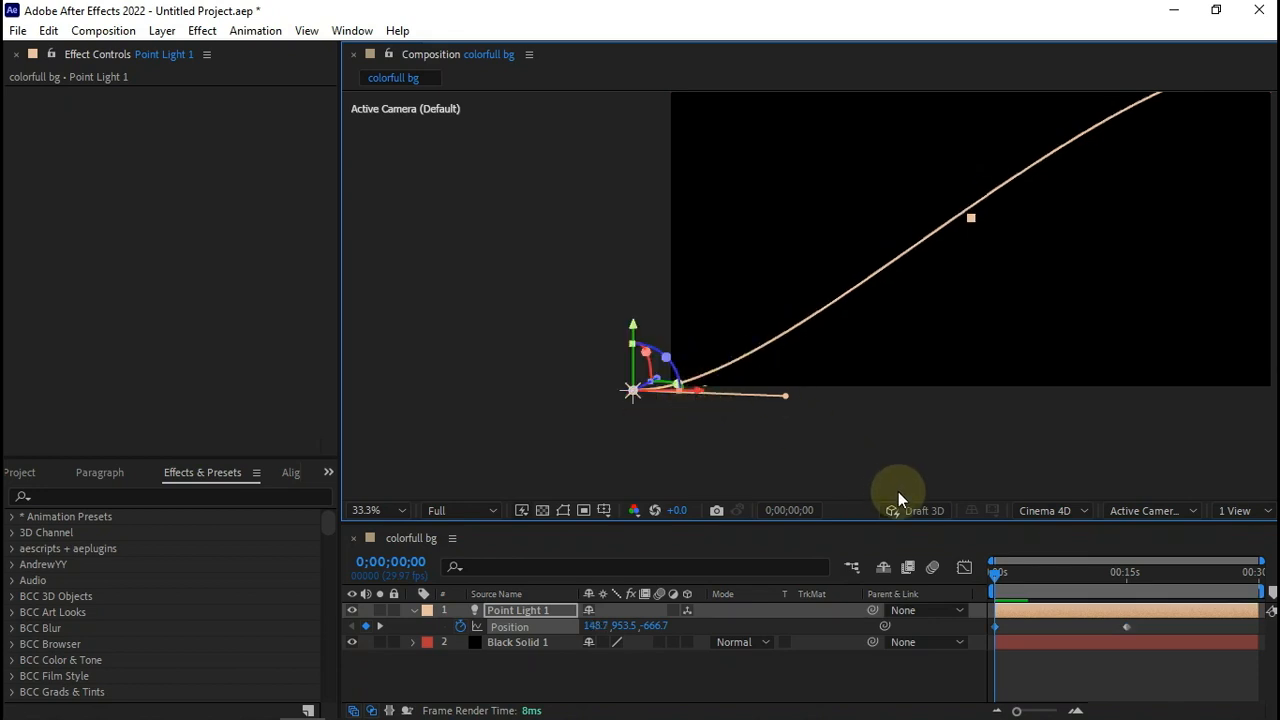
pyautogui.click(378, 510)
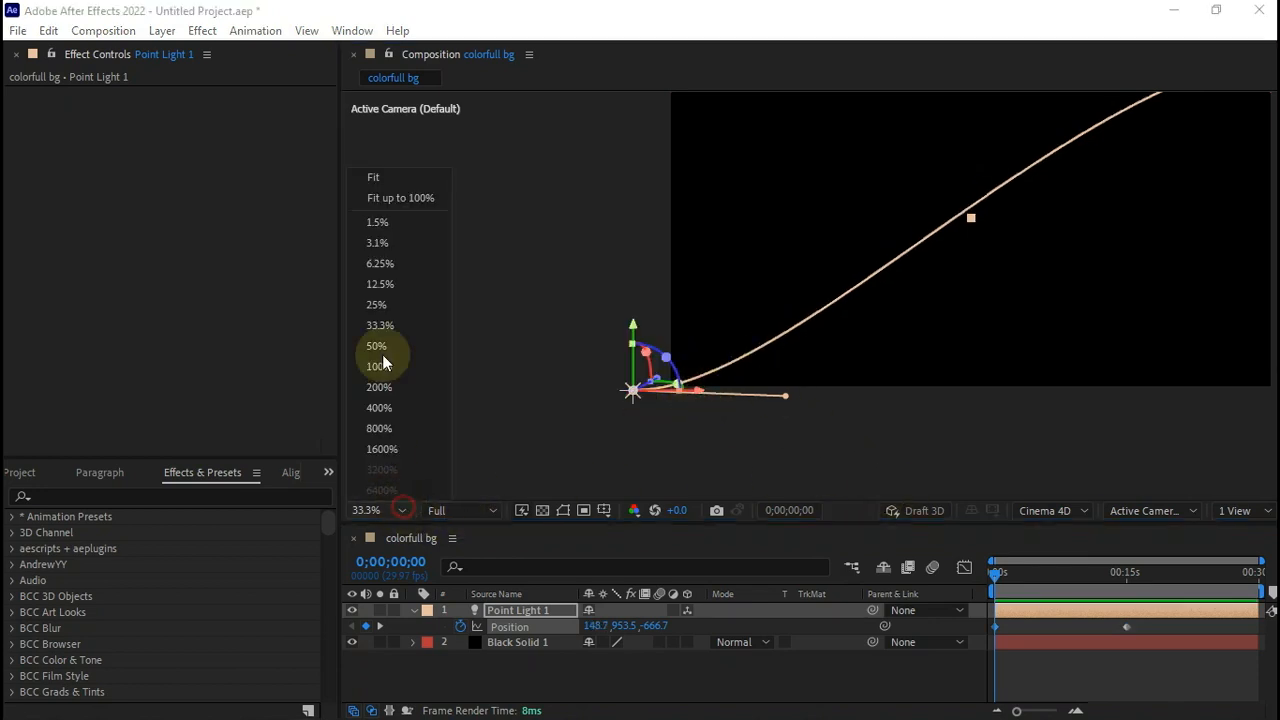
pyautogui.click(380, 192)
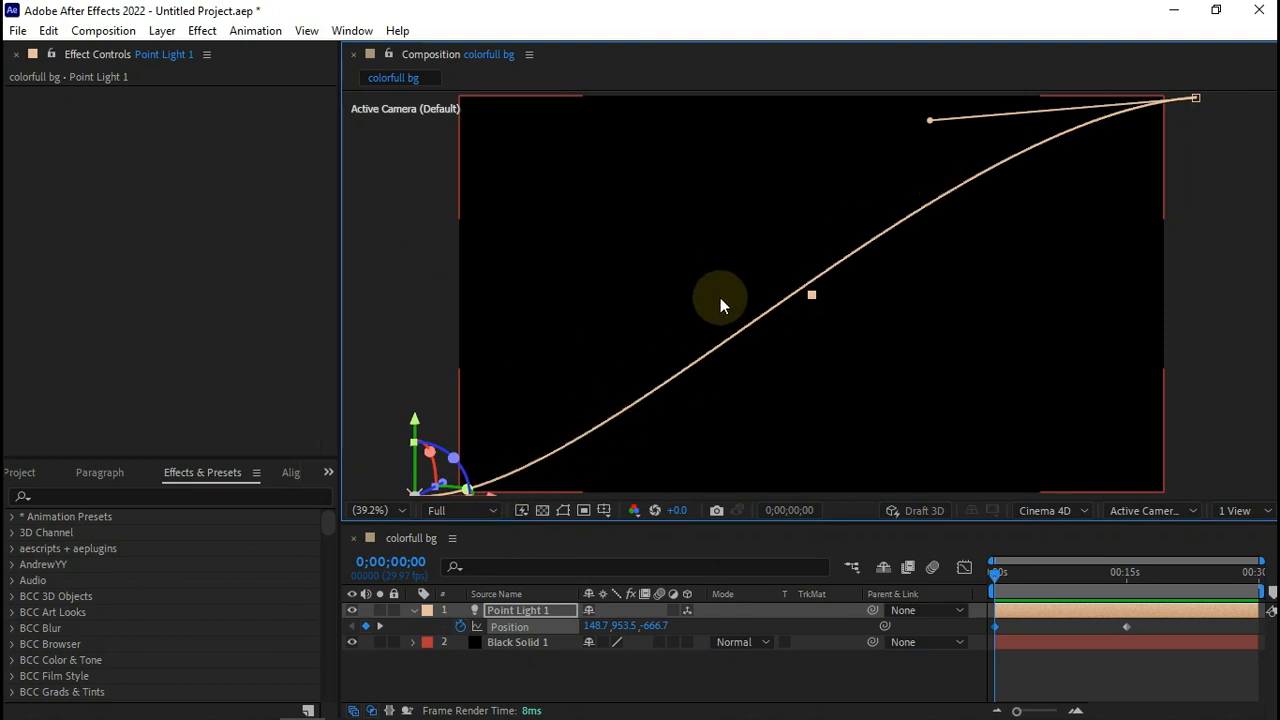
# Rename the point light layer to "Emitter" and hide it
pyautogui.click(413, 611)
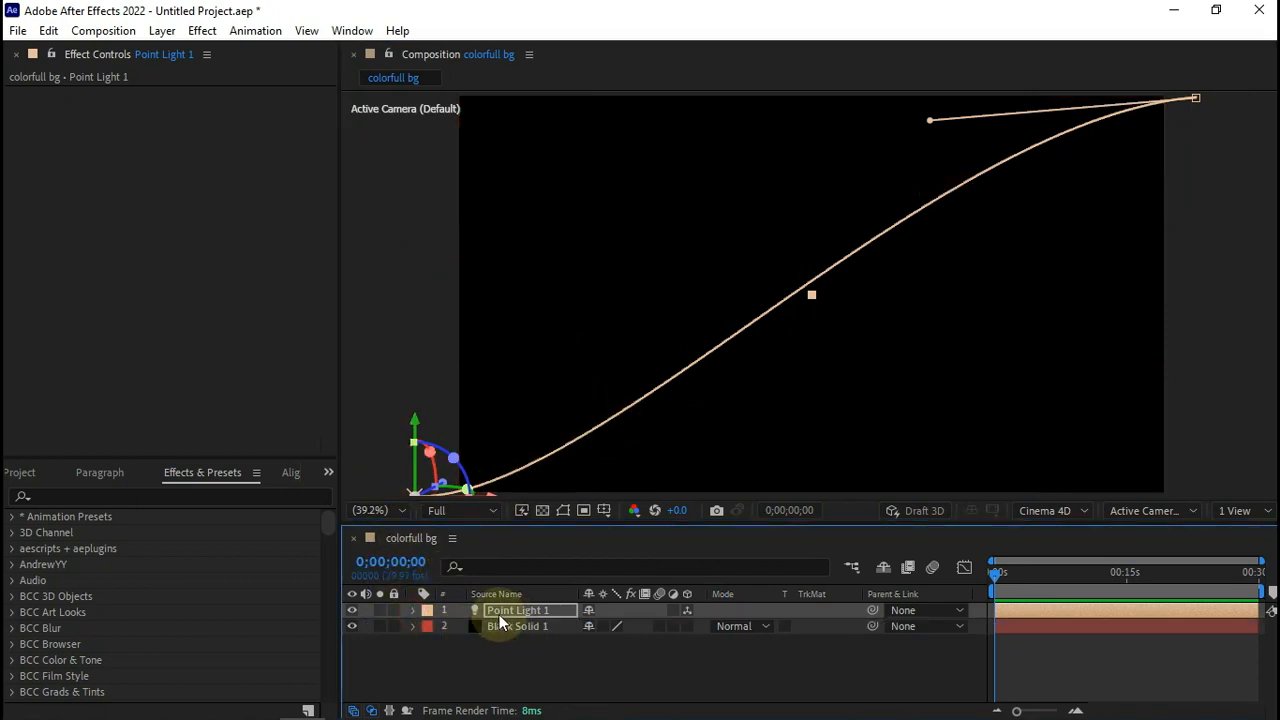
pyautogui.rightClick(499, 614)
pyautogui.click(538, 559)
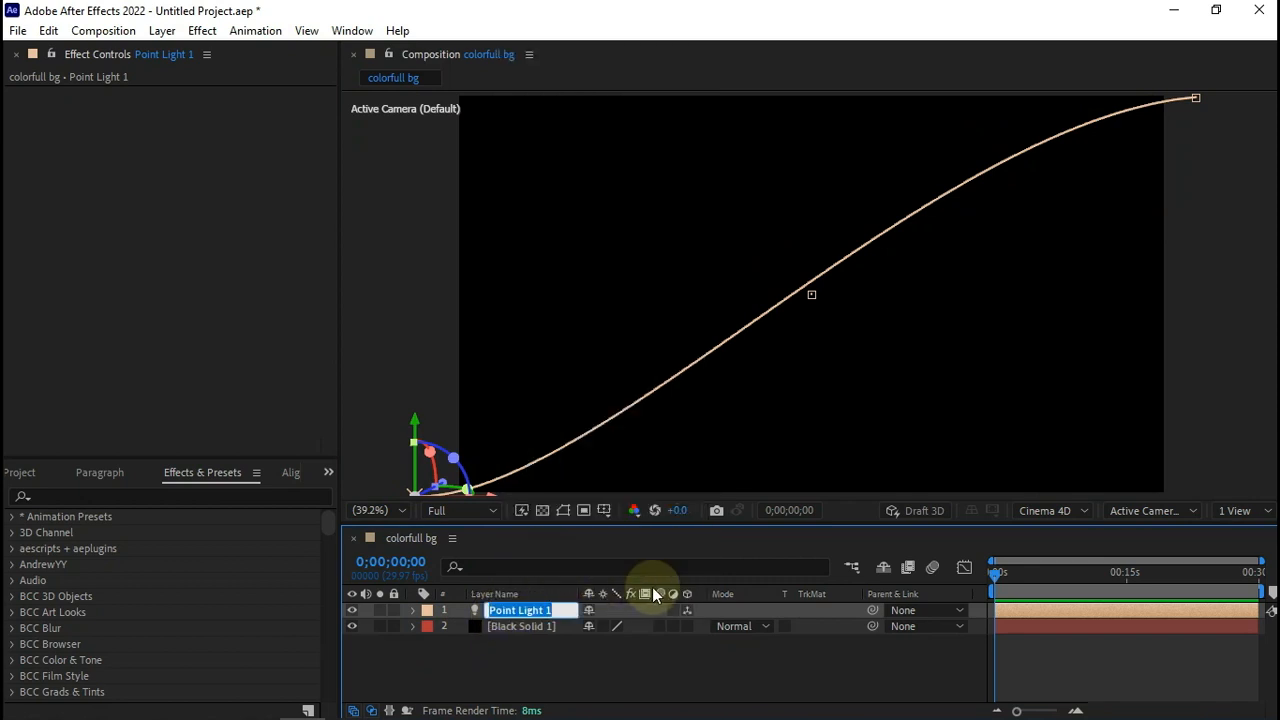
pyautogui.write('Emitter')
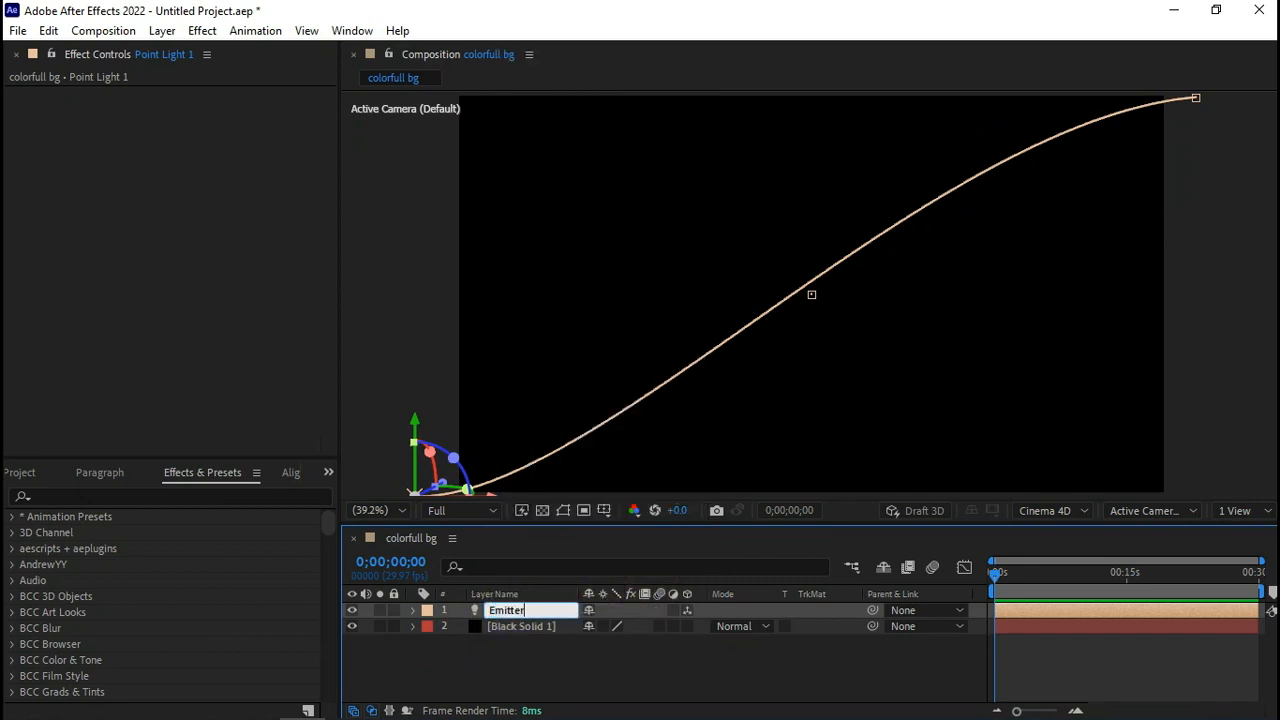
pyautogui.press('Return')
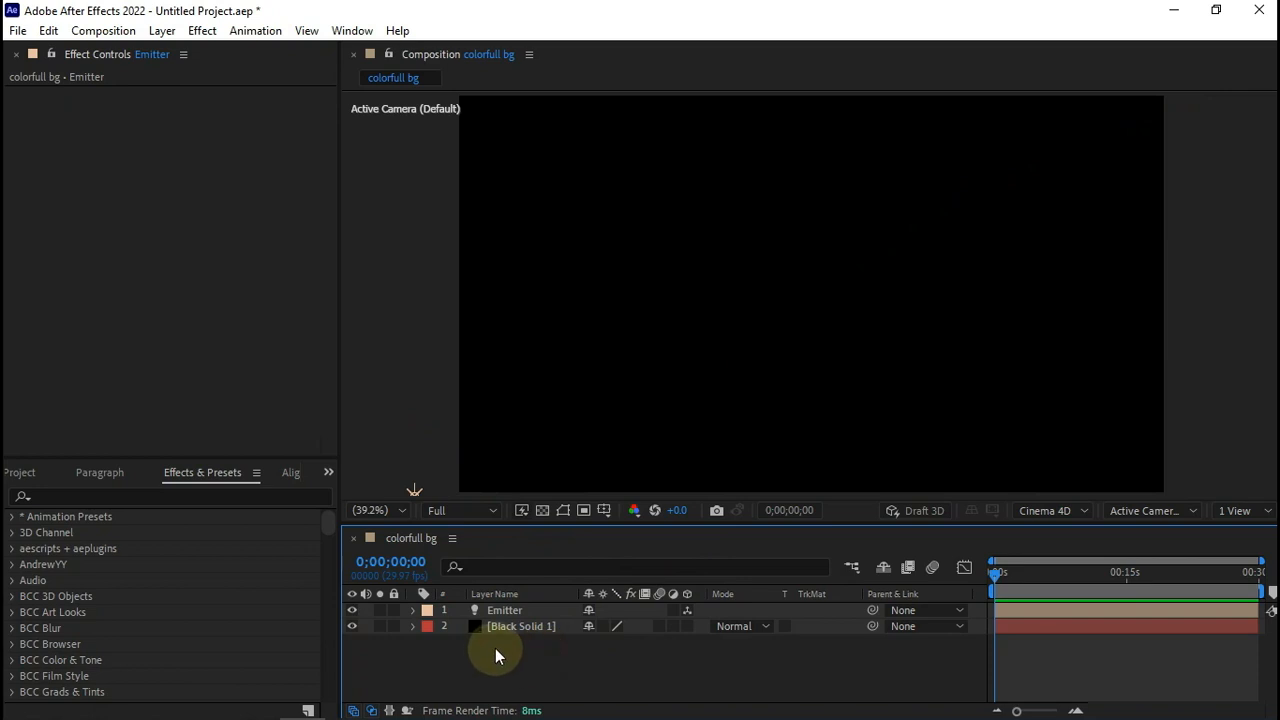
pyautogui.click(352, 610)
# Find the Trapcode Particular effect and apply it to the Black Solid 1 layer
pyautogui.click(512, 626)
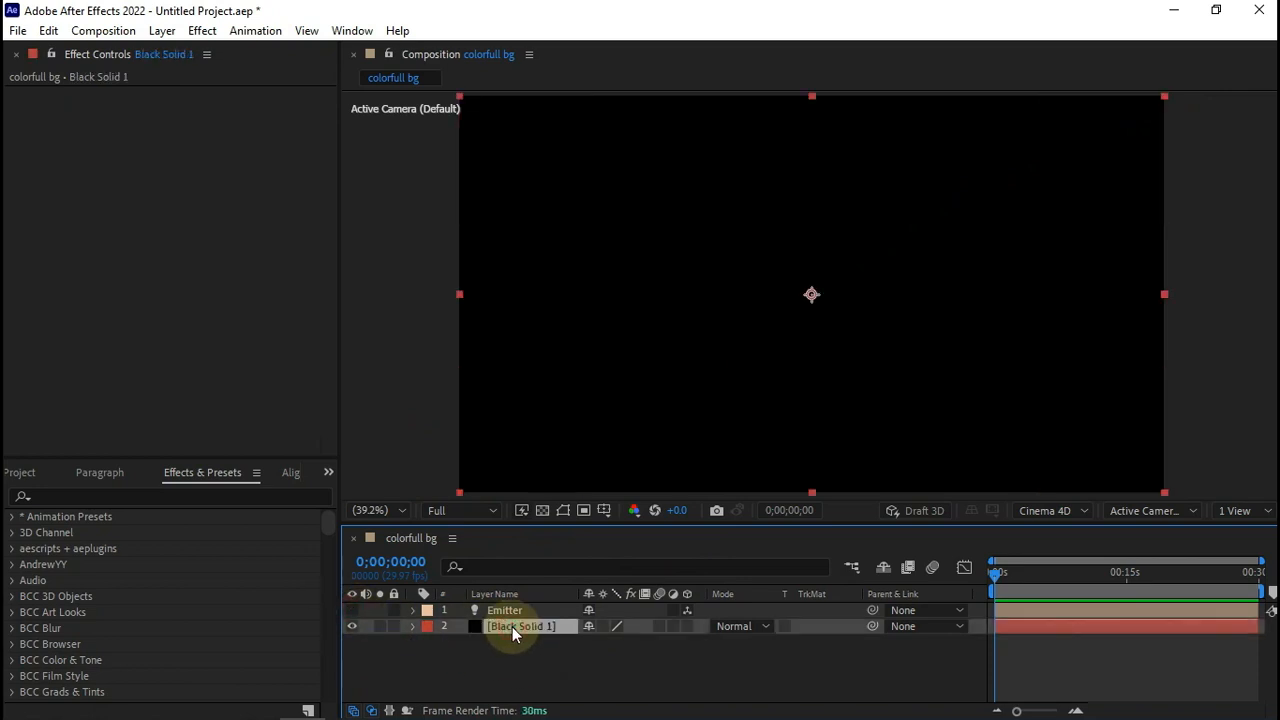
pyautogui.click(230, 497)
pyautogui.write('particu')
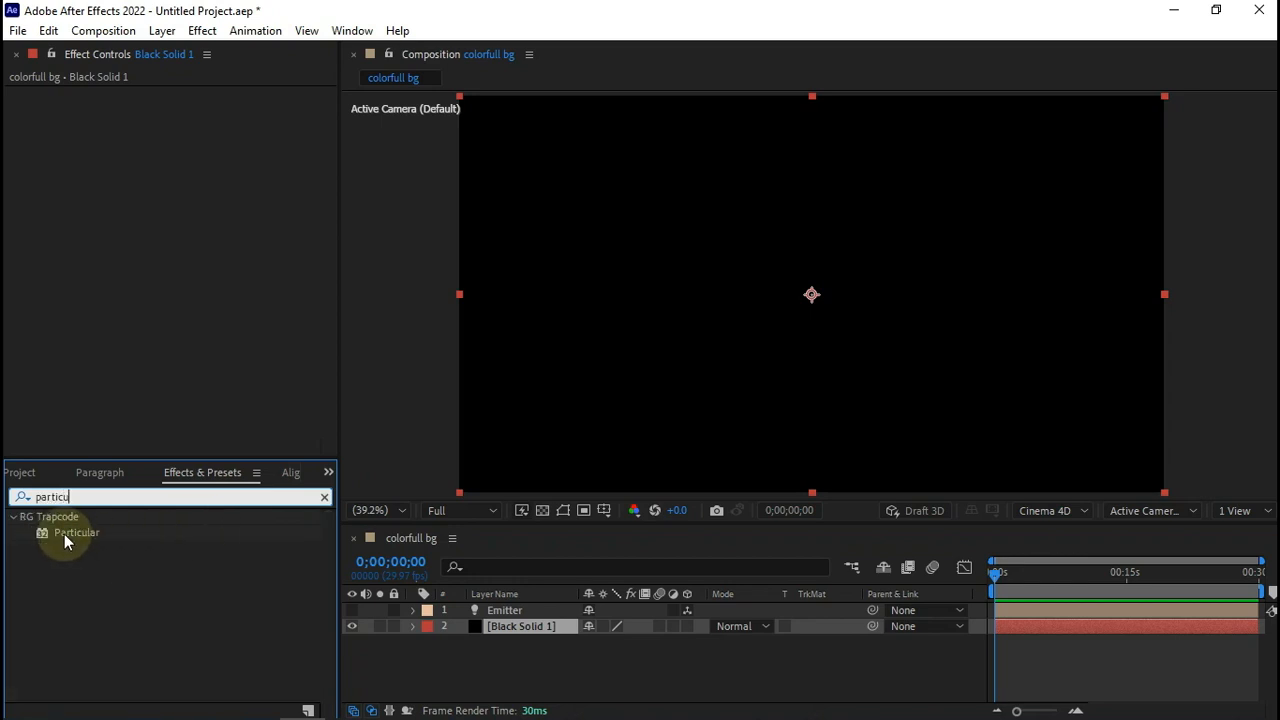
pyautogui.moveTo(64, 534); pyautogui.dragTo(506, 627)
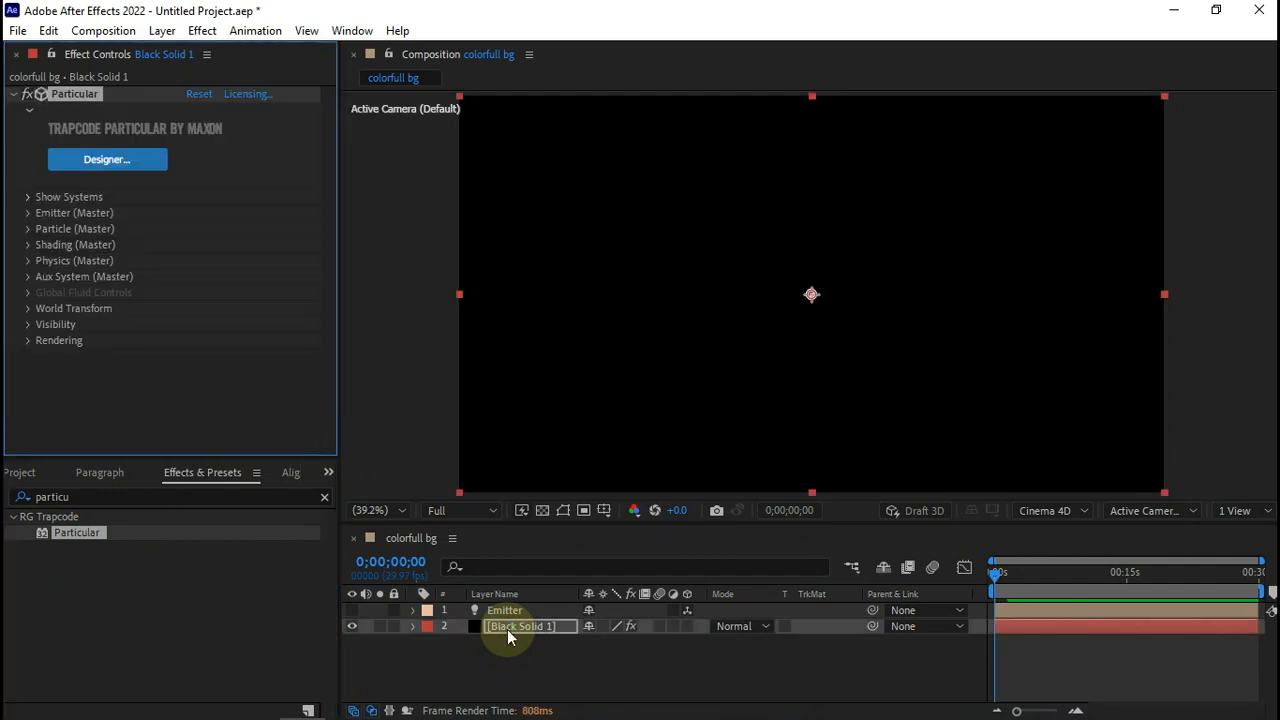
# Save the project as "test" in the "for shutterstock,istock" folder, replacing the existing file
pyautogui.hotkey('ctrl', 's')
pyautogui.click(235, 238)
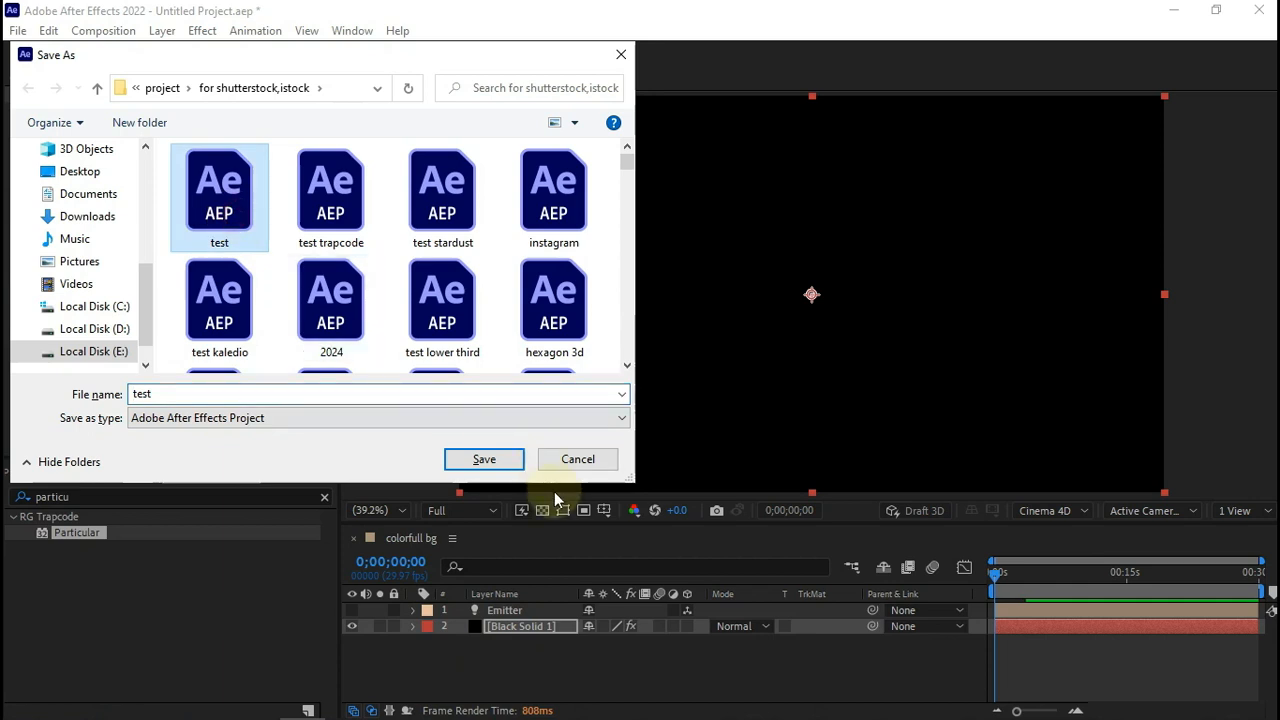
pyautogui.click(486, 458)
pyautogui.click(682, 367)
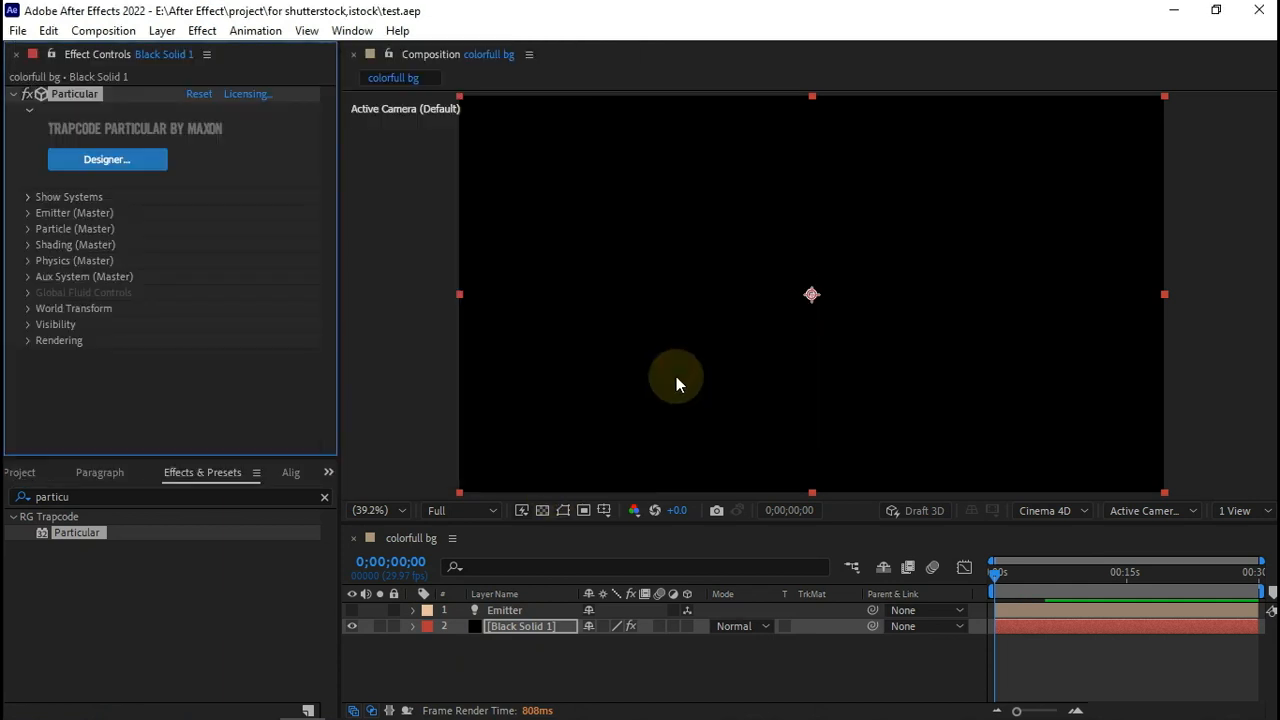
# Set Particular's master emitter type to Light(s) and, viewing the frame at 0;00;10;16, set Particles/sec to 700
pyautogui.click(28, 212)
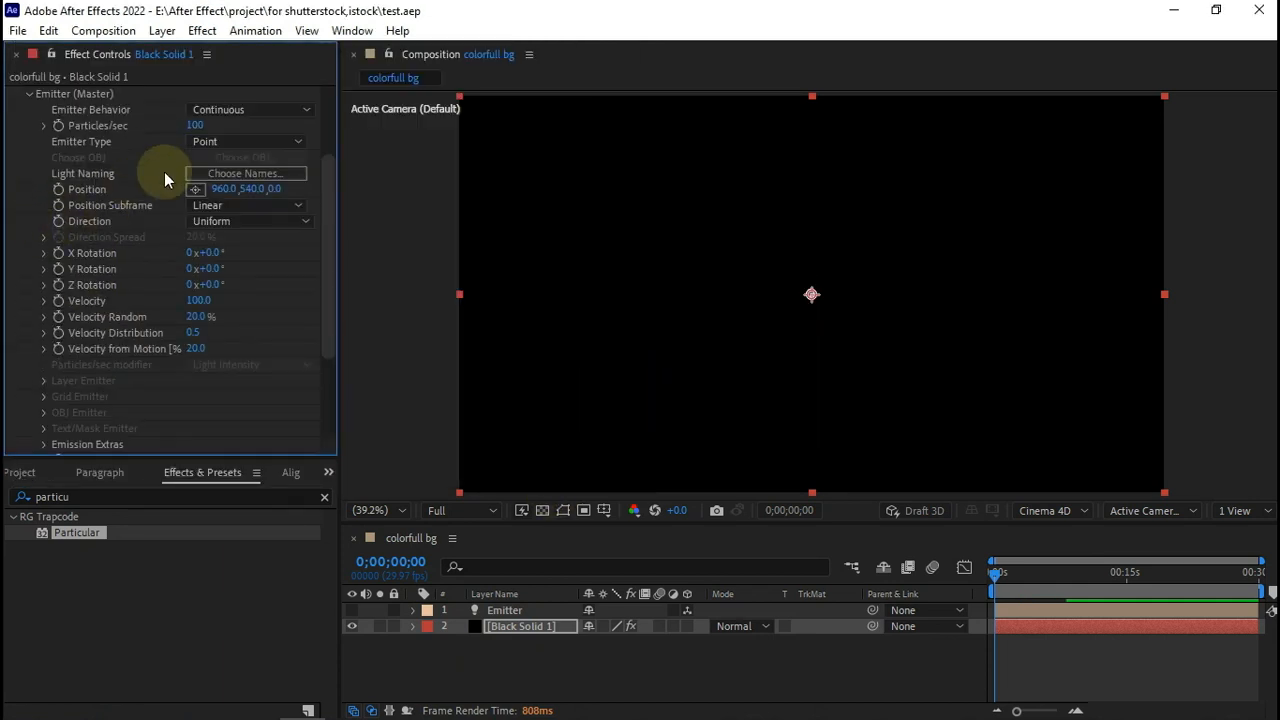
pyautogui.click(231, 143)
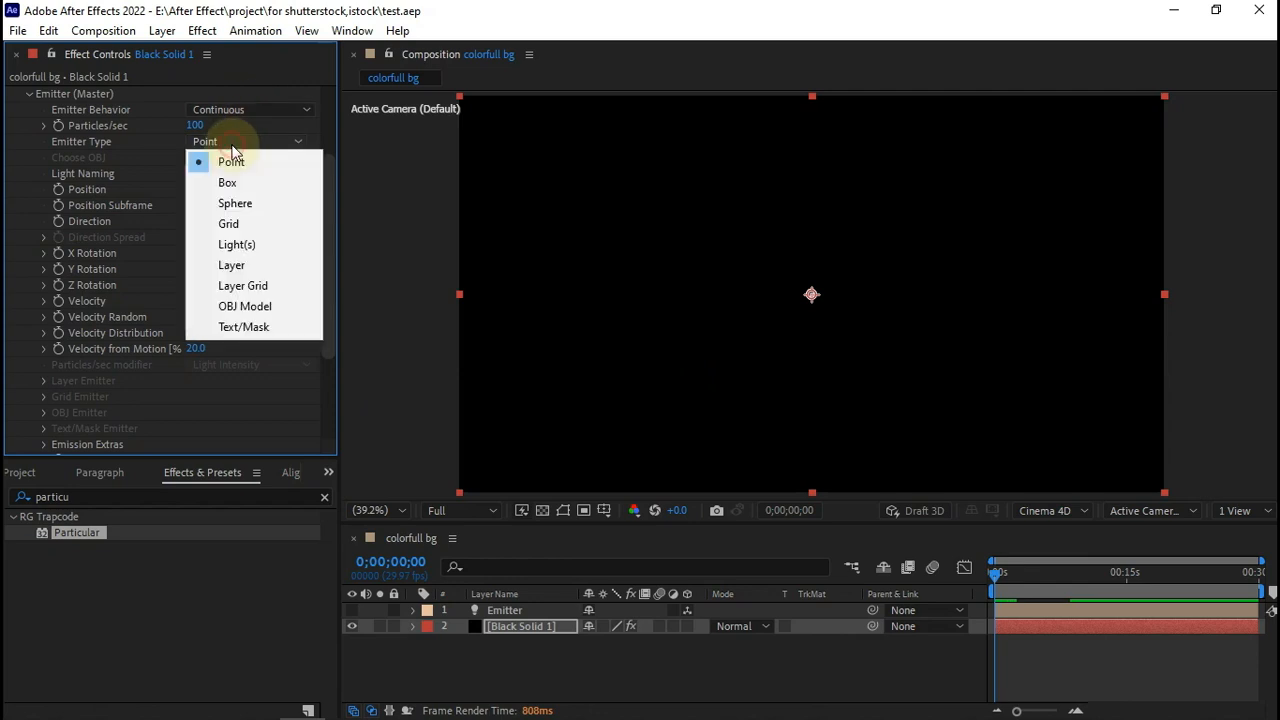
pyautogui.click(241, 244)
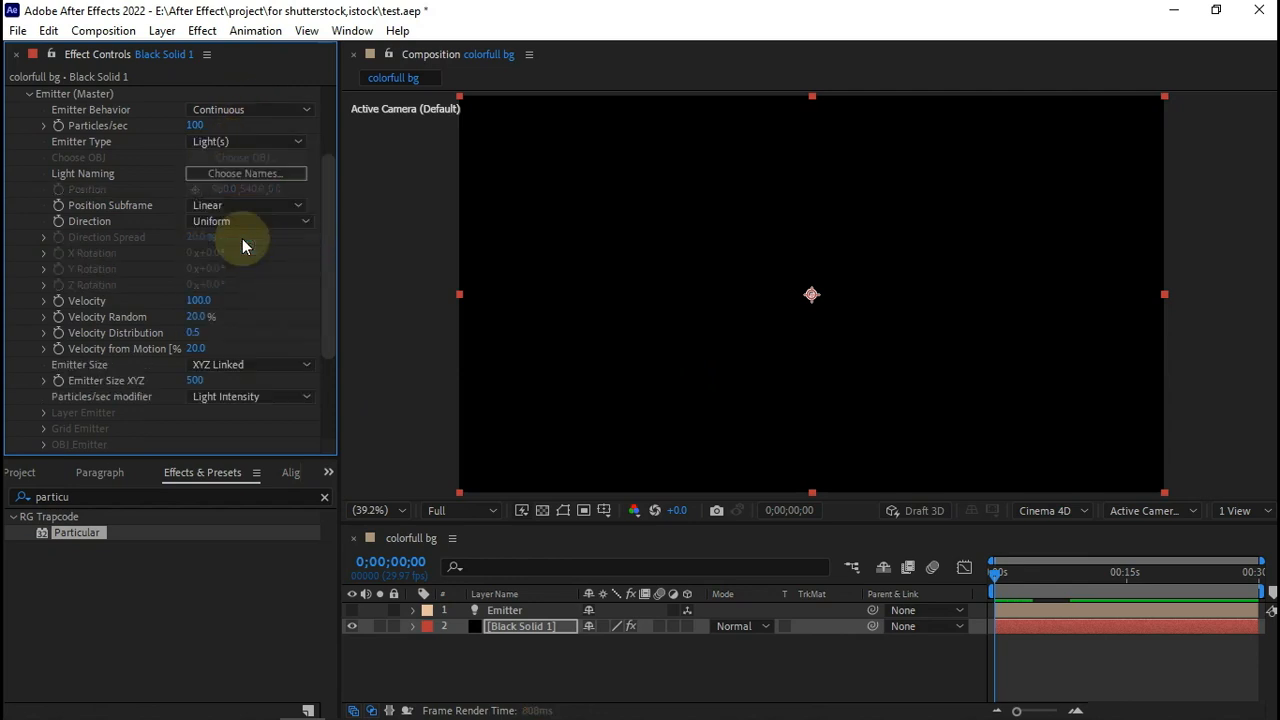
pyautogui.moveTo(1042, 587); pyautogui.dragTo(1087, 587)
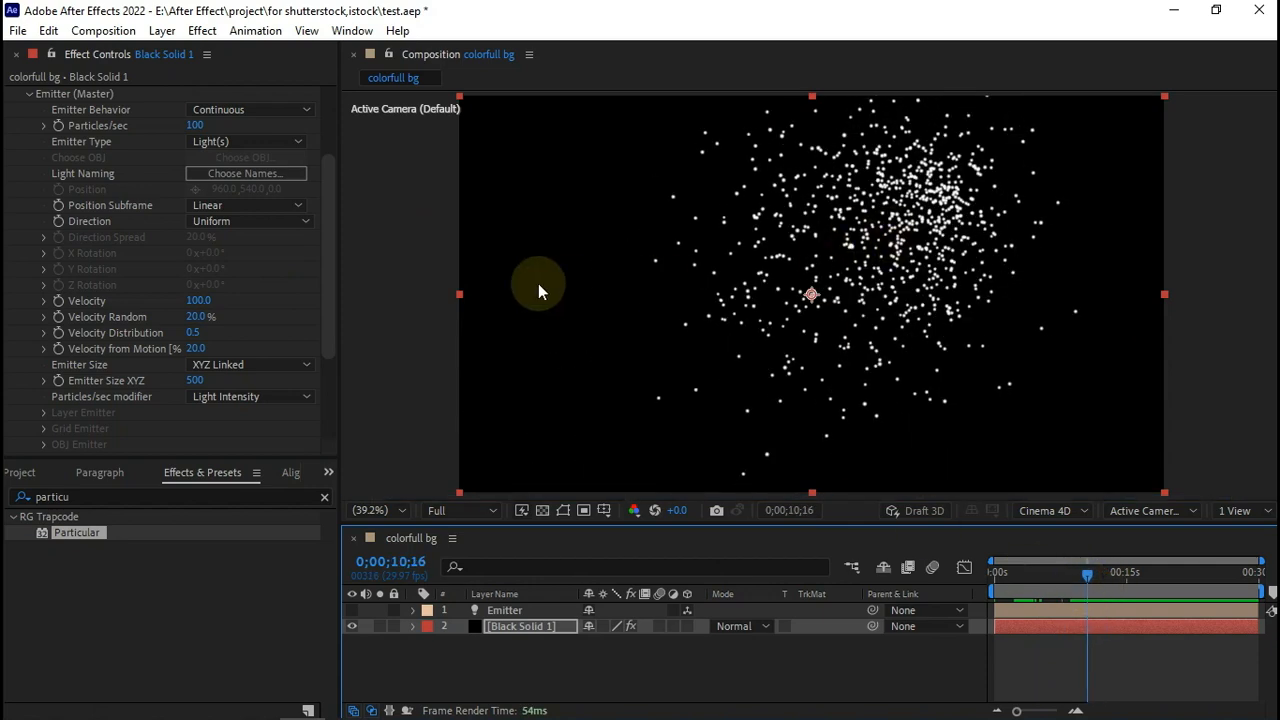
pyautogui.click(195, 125)
pyautogui.write('700')
pyautogui.click(119, 167)
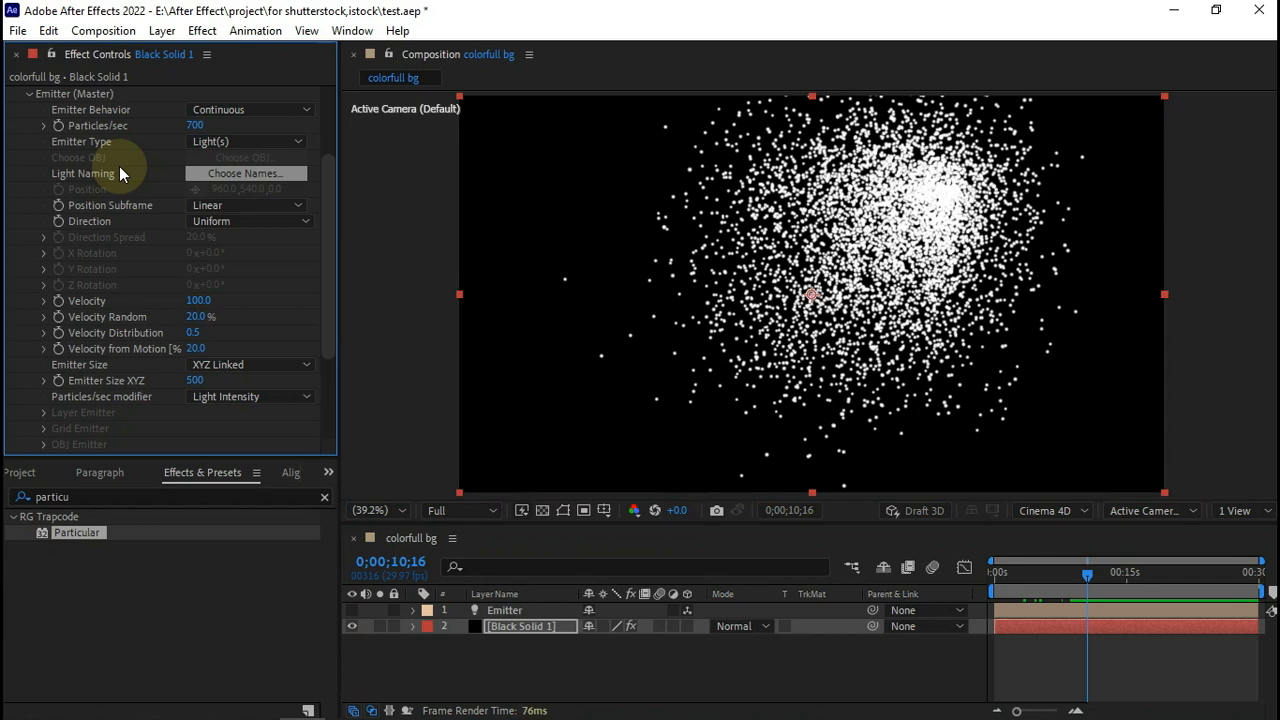
# Set the emitter's Velocity, Velocity Random, Velocity Distribution and Velocity from Motion all to 0
pyautogui.click(198, 300)
pyautogui.write('0')
pyautogui.press('Tab')
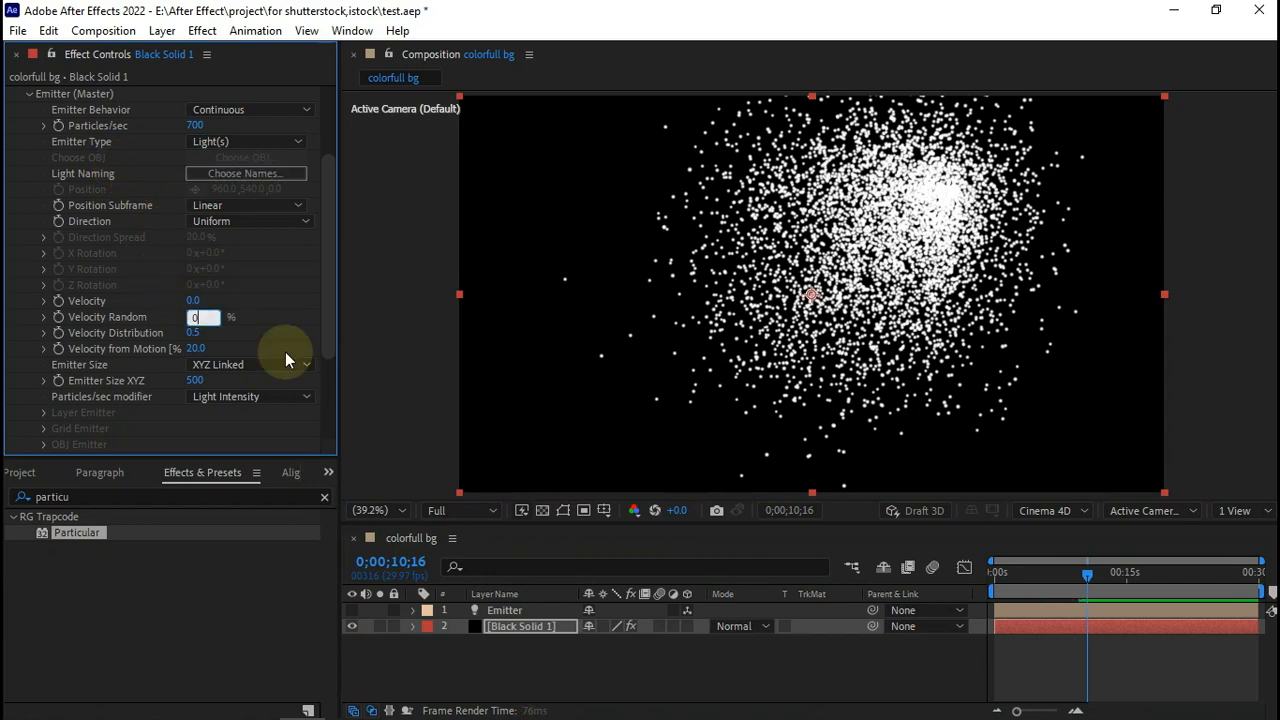
pyautogui.write('0')
pyautogui.press('Tab')
pyautogui.write('0')
pyautogui.press('Tab')
pyautogui.write('0')
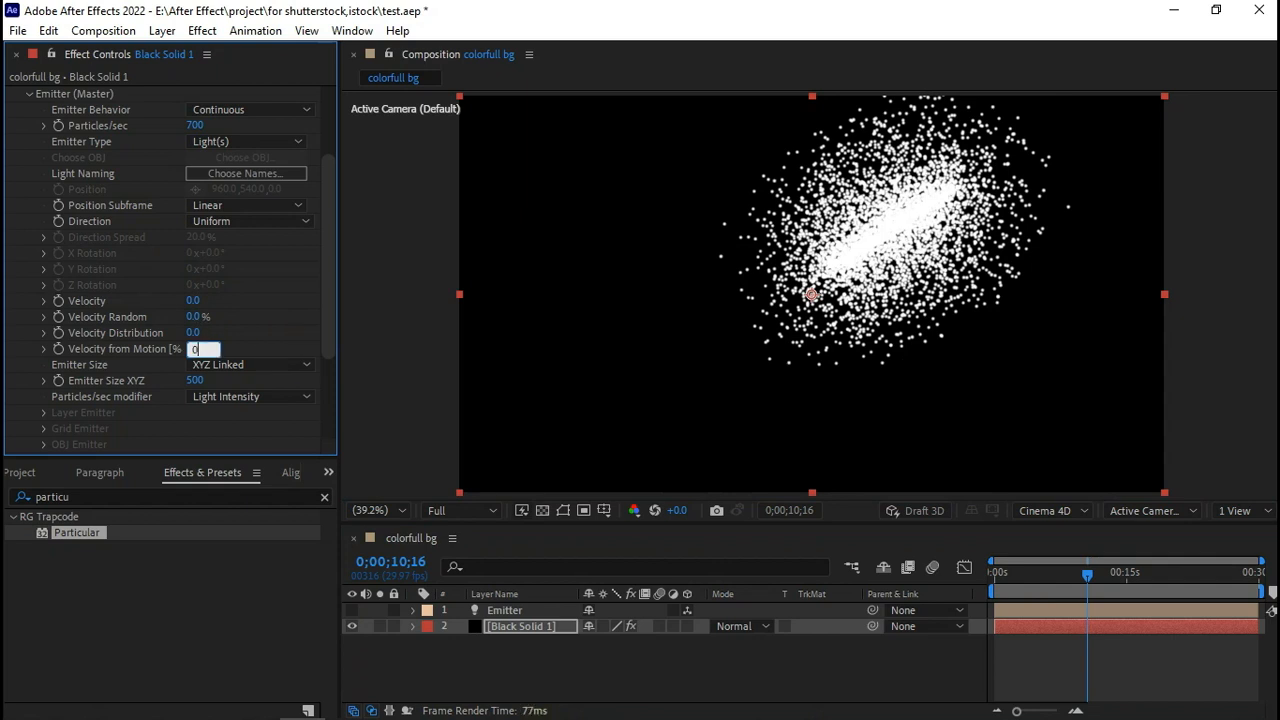
pyautogui.press('Return')
# Switch the emitter size to XYZ Individual, set its X, Y and Z sizes to 0, and collapse the emitter settings
pyautogui.click(270, 364)
pyautogui.click(243, 407)
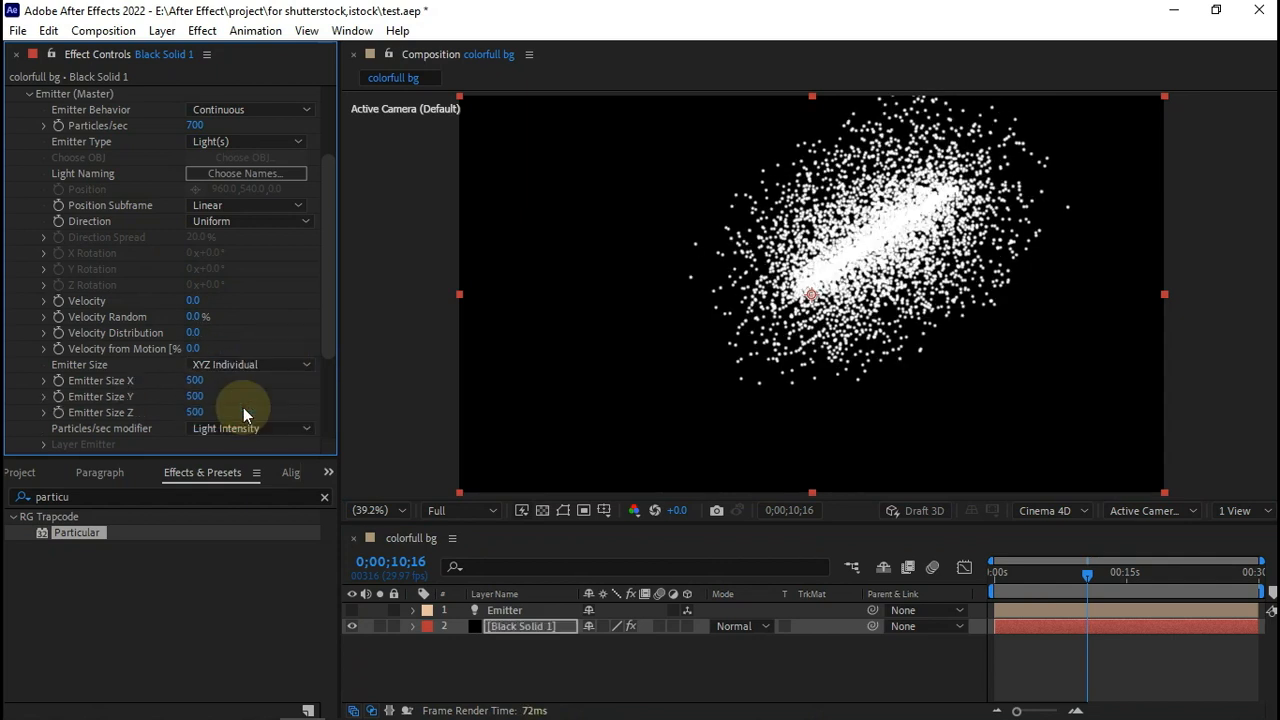
pyautogui.click(192, 381)
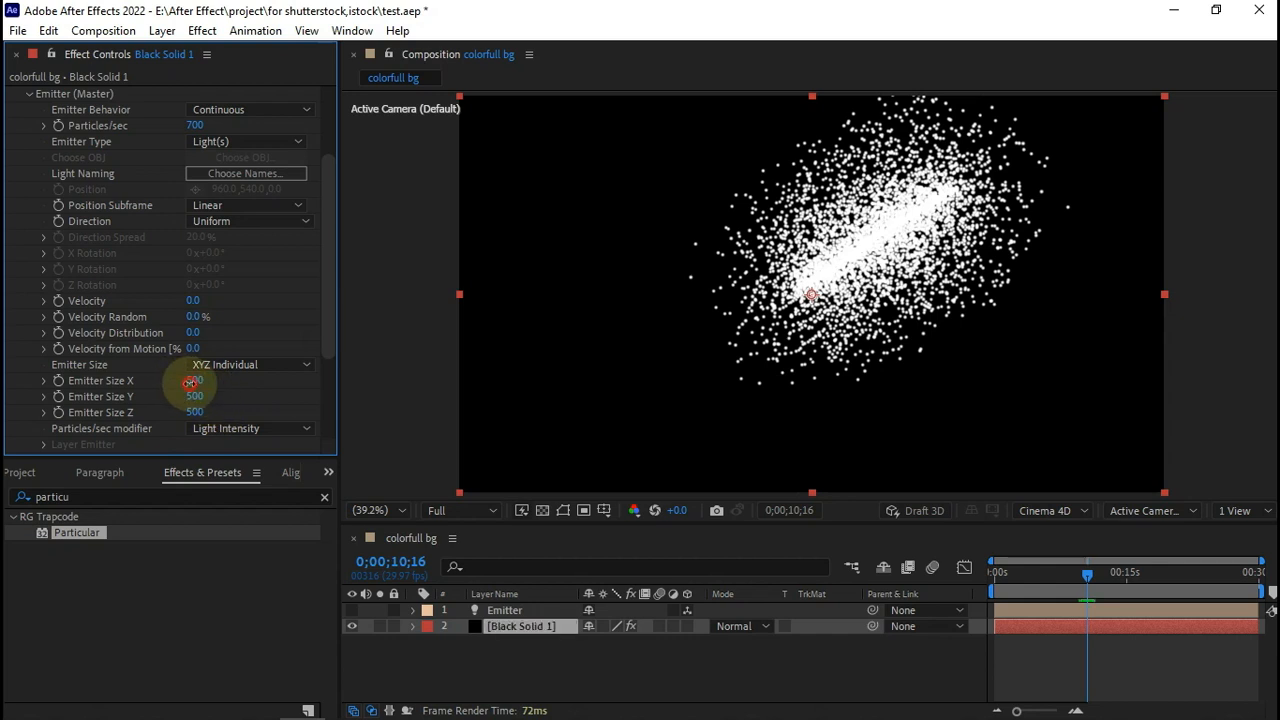
pyautogui.write('0')
pyautogui.press('Tab')
pyautogui.write('0')
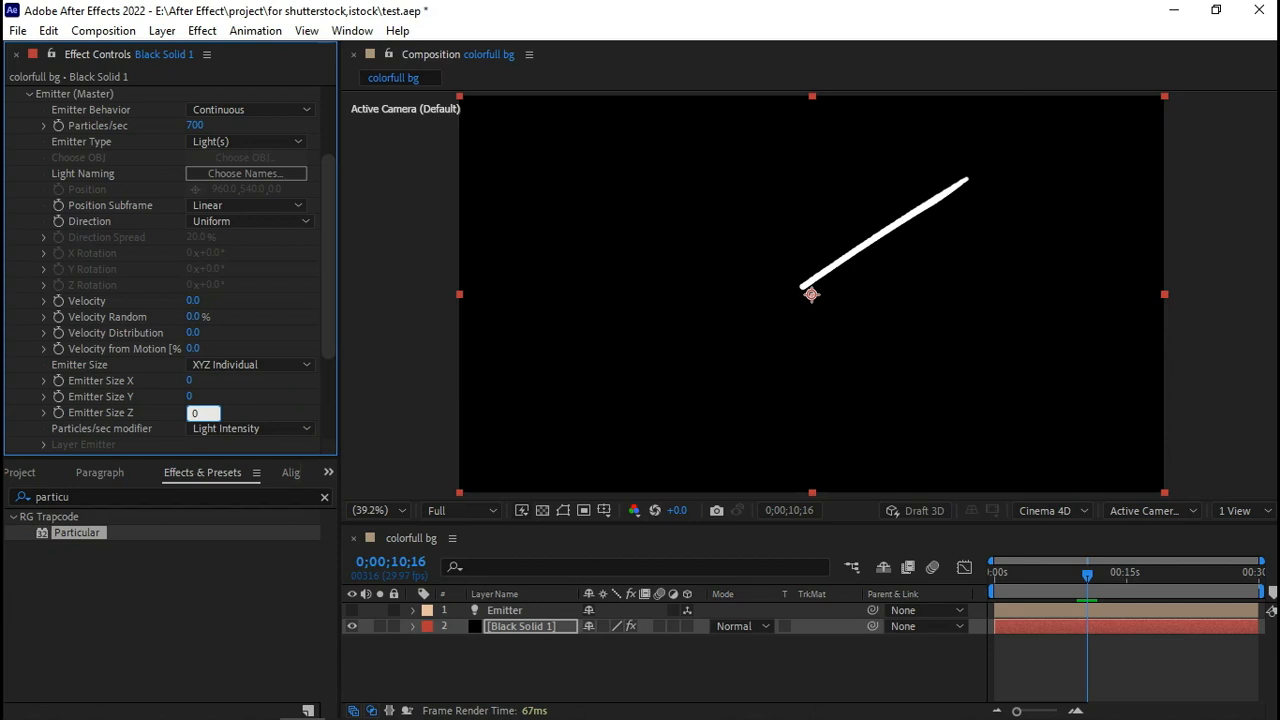
pyautogui.click(292, 405)
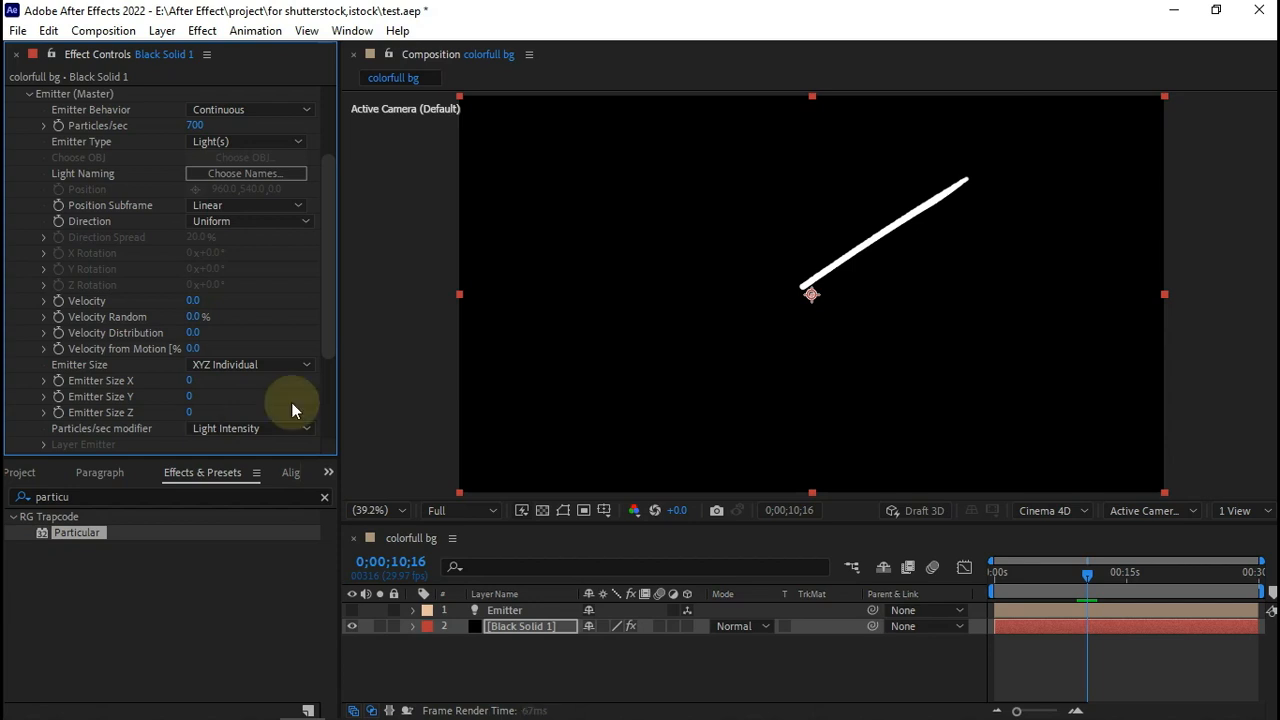
pyautogui.click(26, 95)
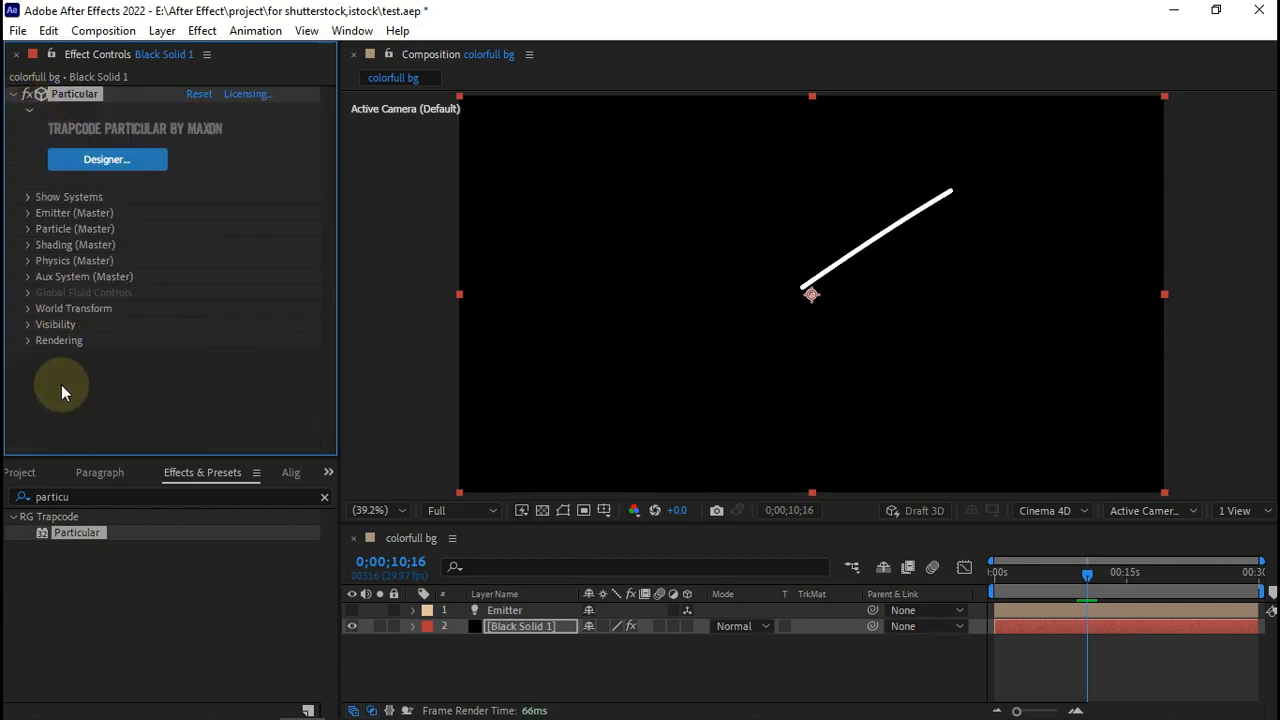
# Set the master particle's life to 6 seconds and its size to 0
pyautogui.click(28, 234)
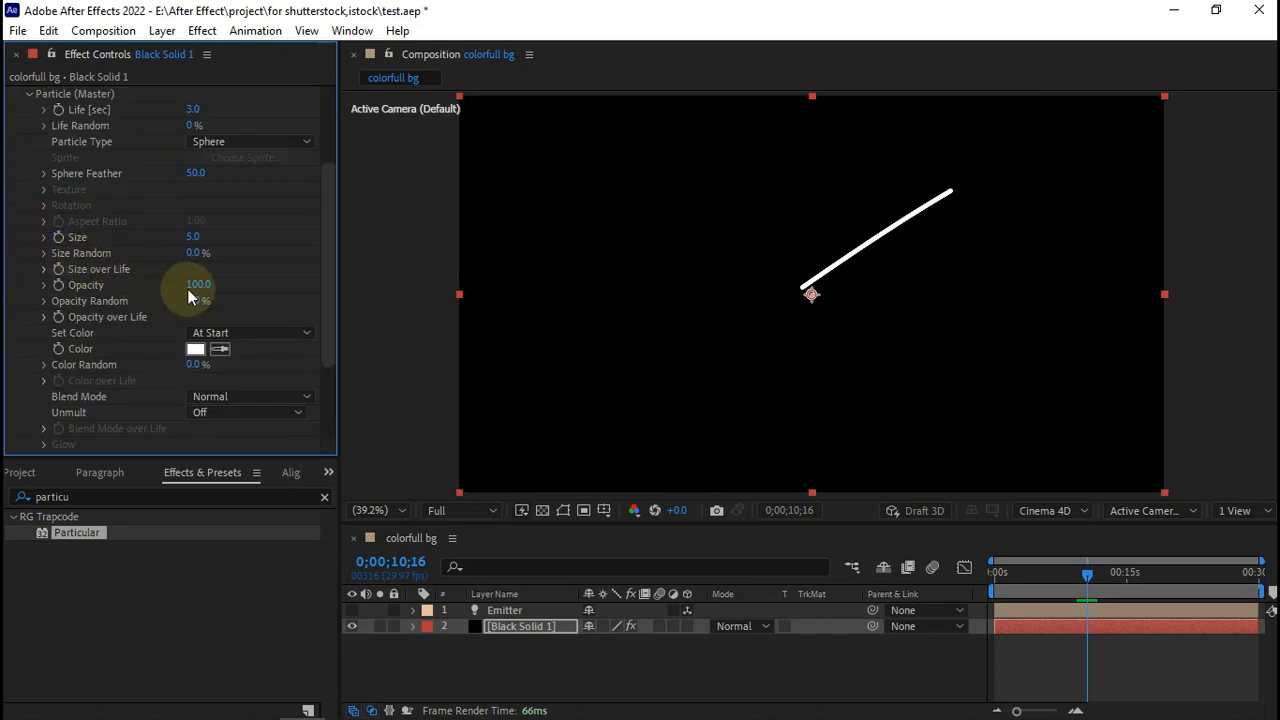
pyautogui.click(192, 110)
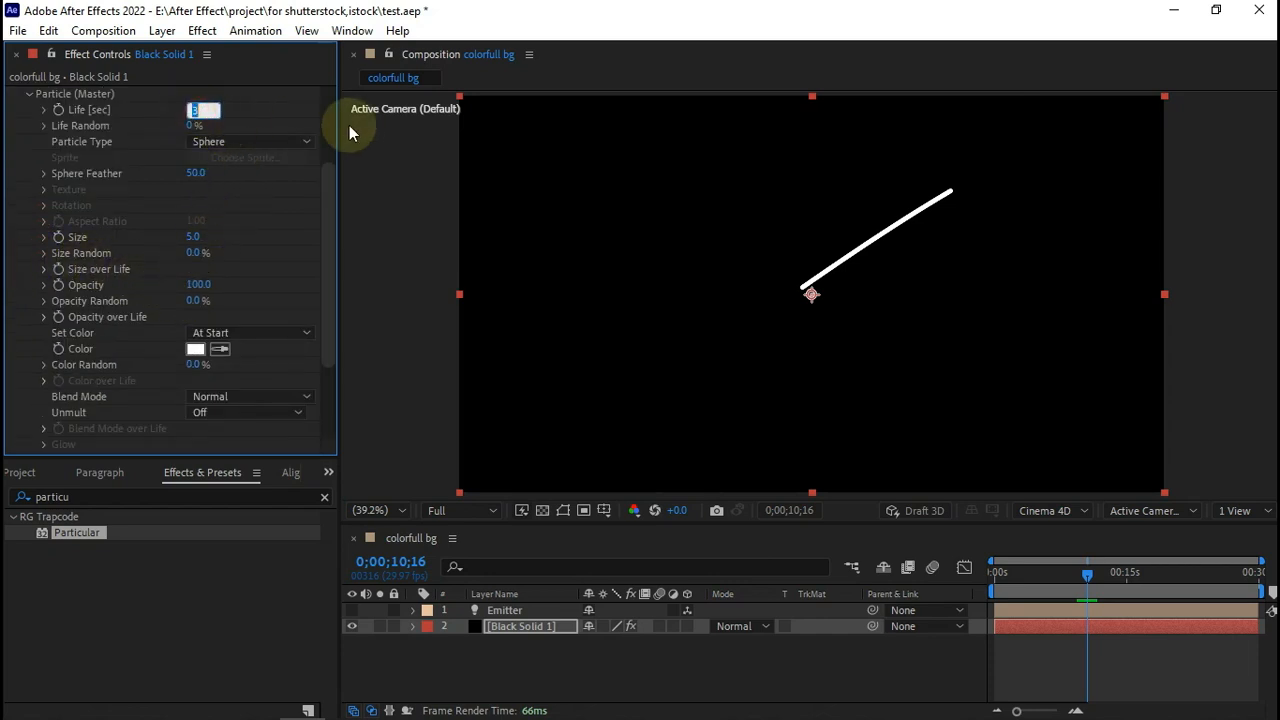
pyautogui.write('6')
pyautogui.press('Return')
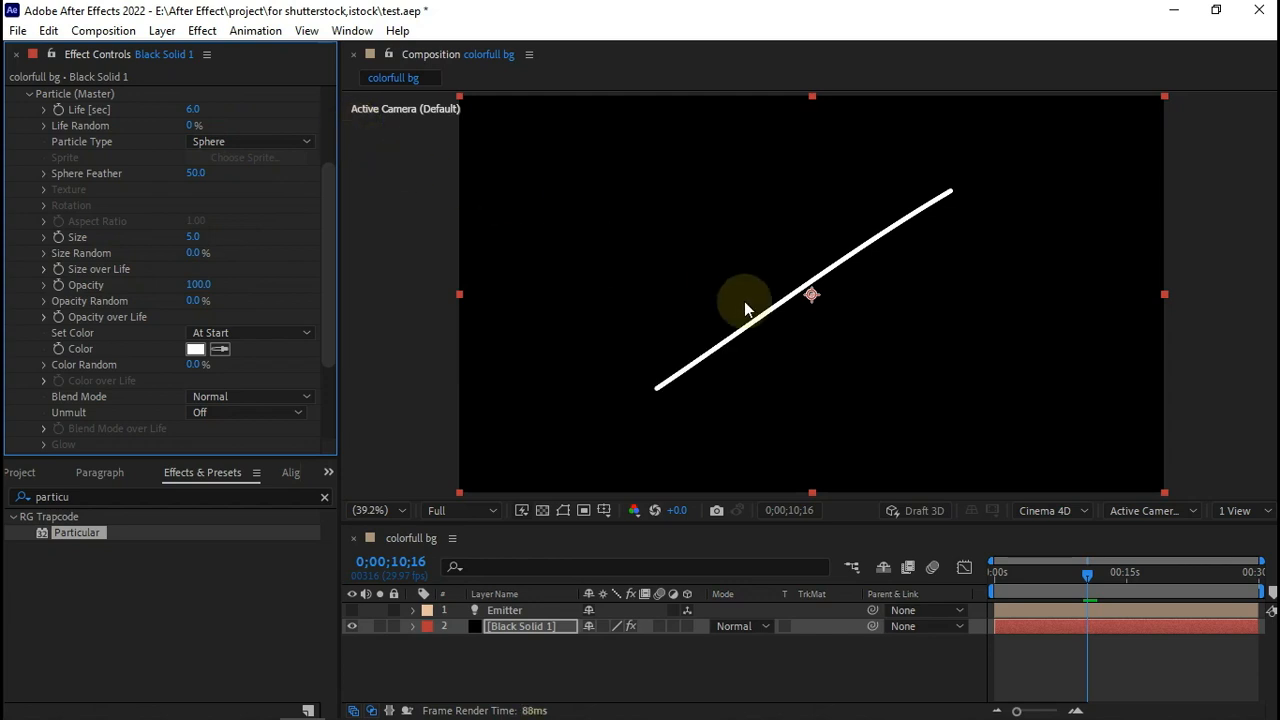
pyautogui.click(190, 240)
pyautogui.write('0')
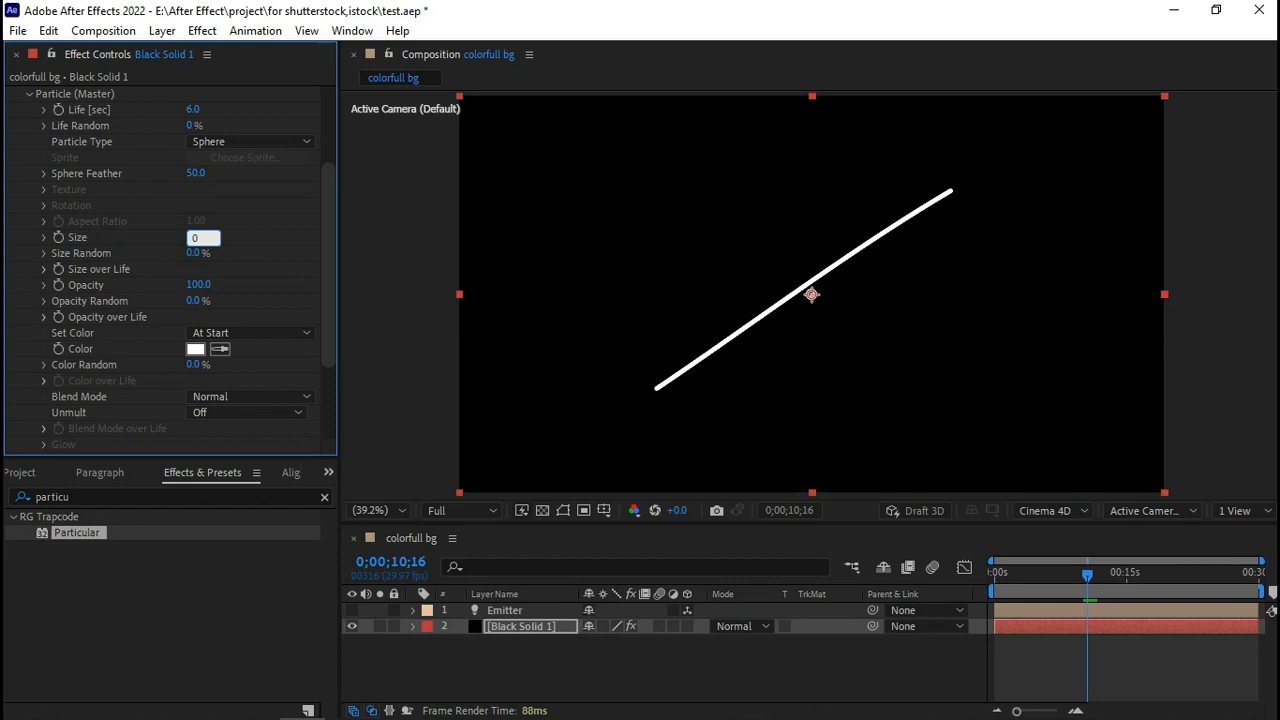
pyautogui.press('Return')
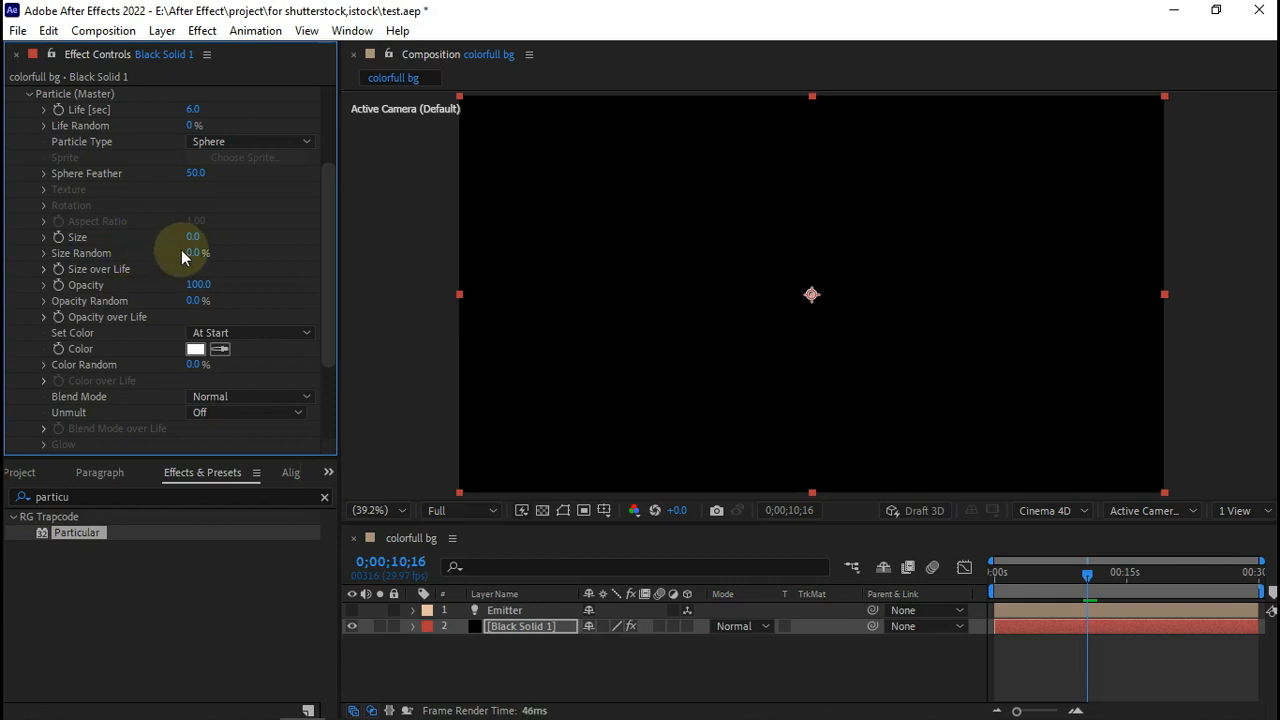
# Set the master Aux System to emit continuously
pyautogui.scroll(-2, 119, 322)
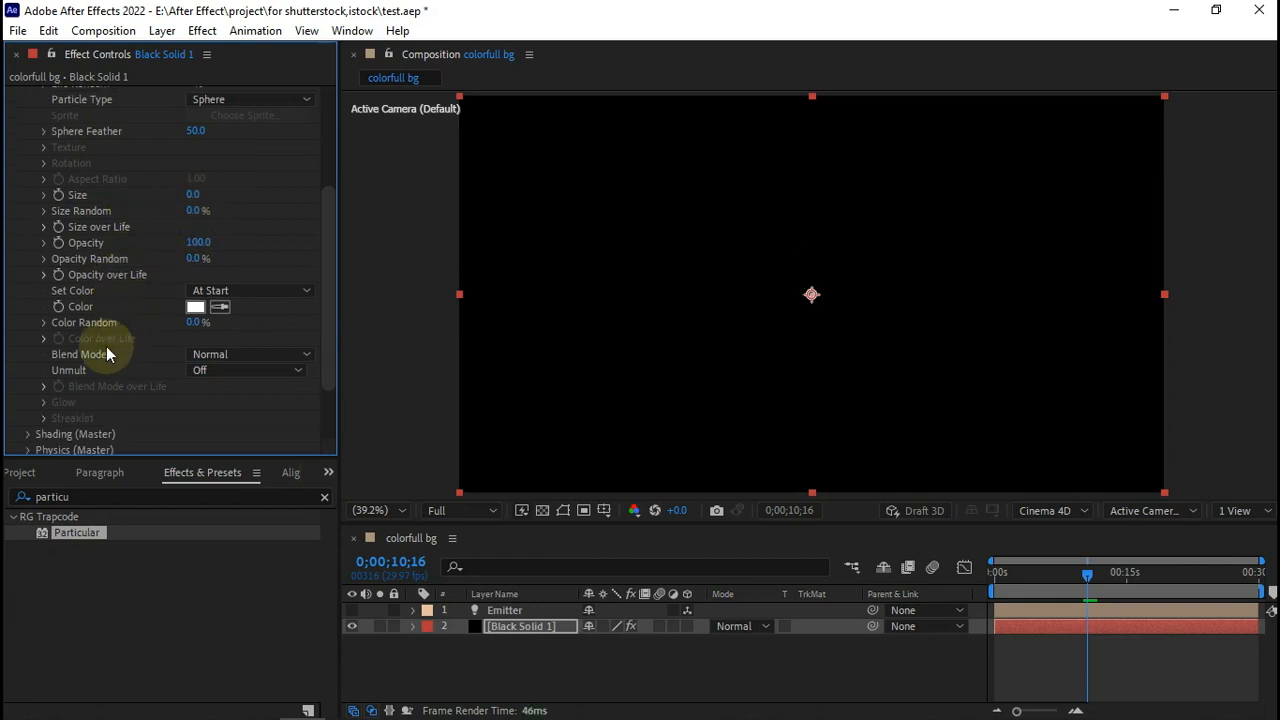
pyautogui.scroll(-2, 104, 354)
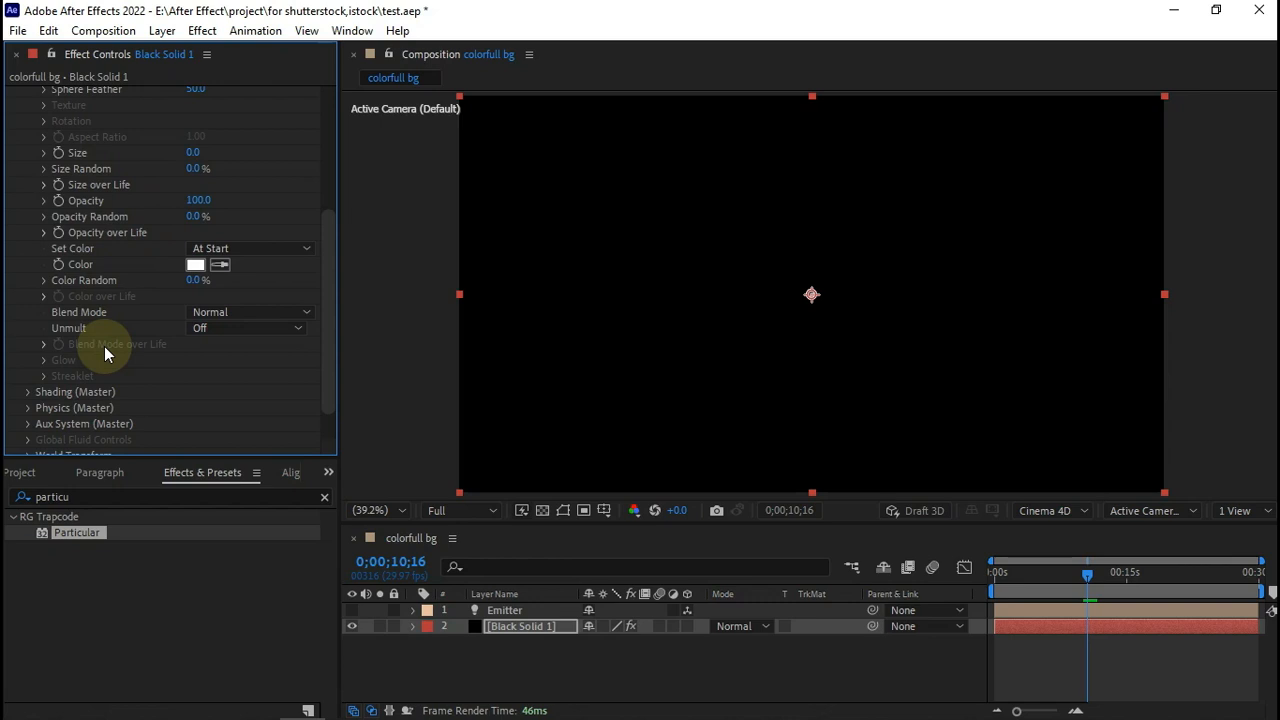
pyautogui.scroll(-2, 104, 346)
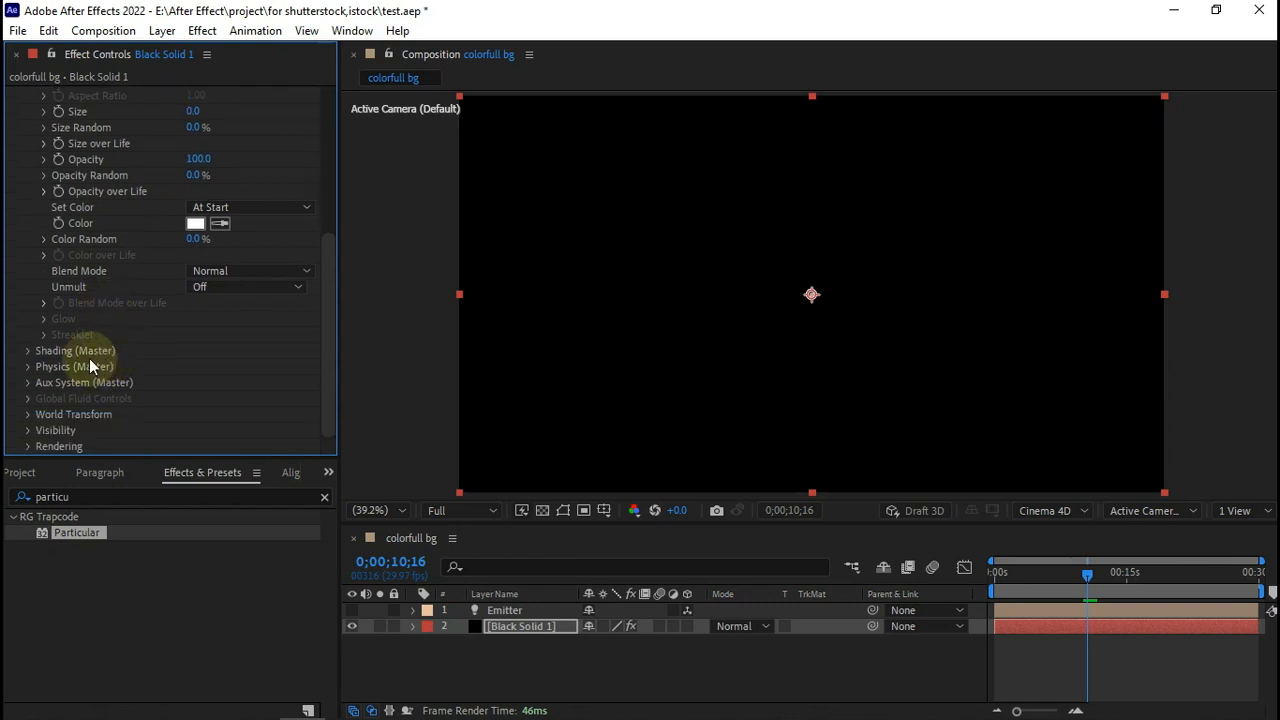
pyautogui.click(29, 382)
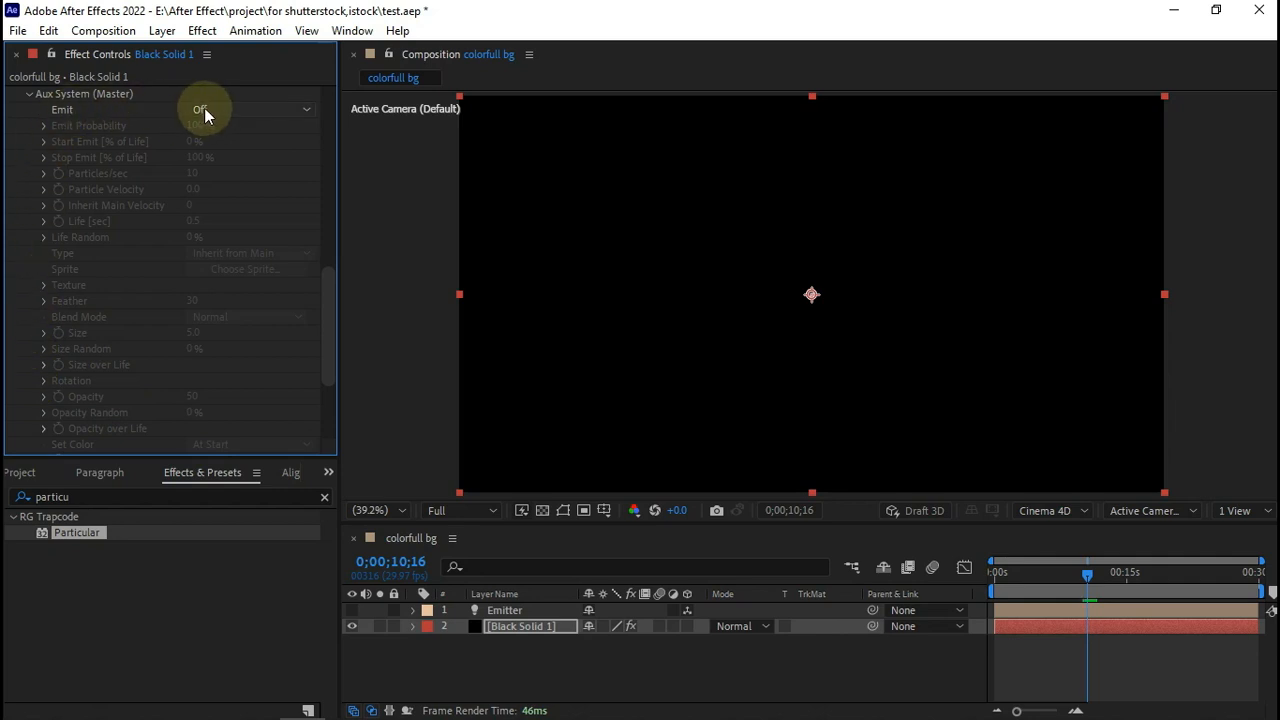
pyautogui.click(204, 108)
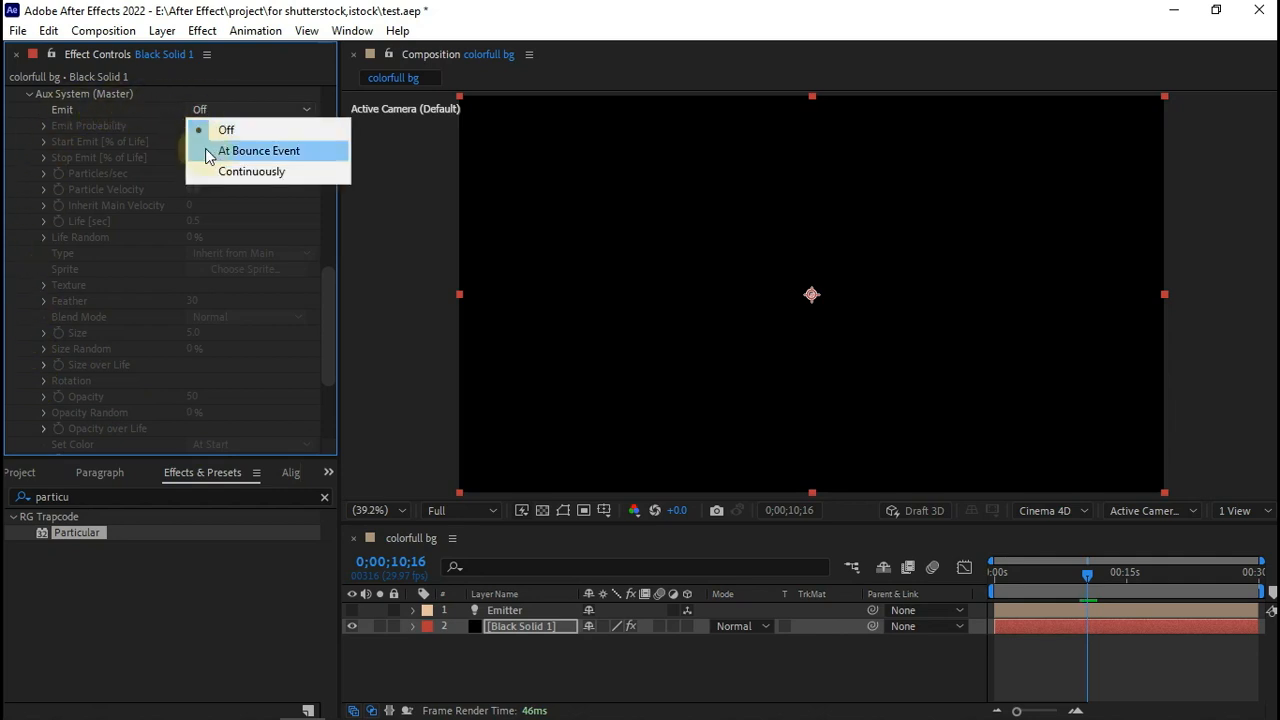
pyautogui.click(232, 170)
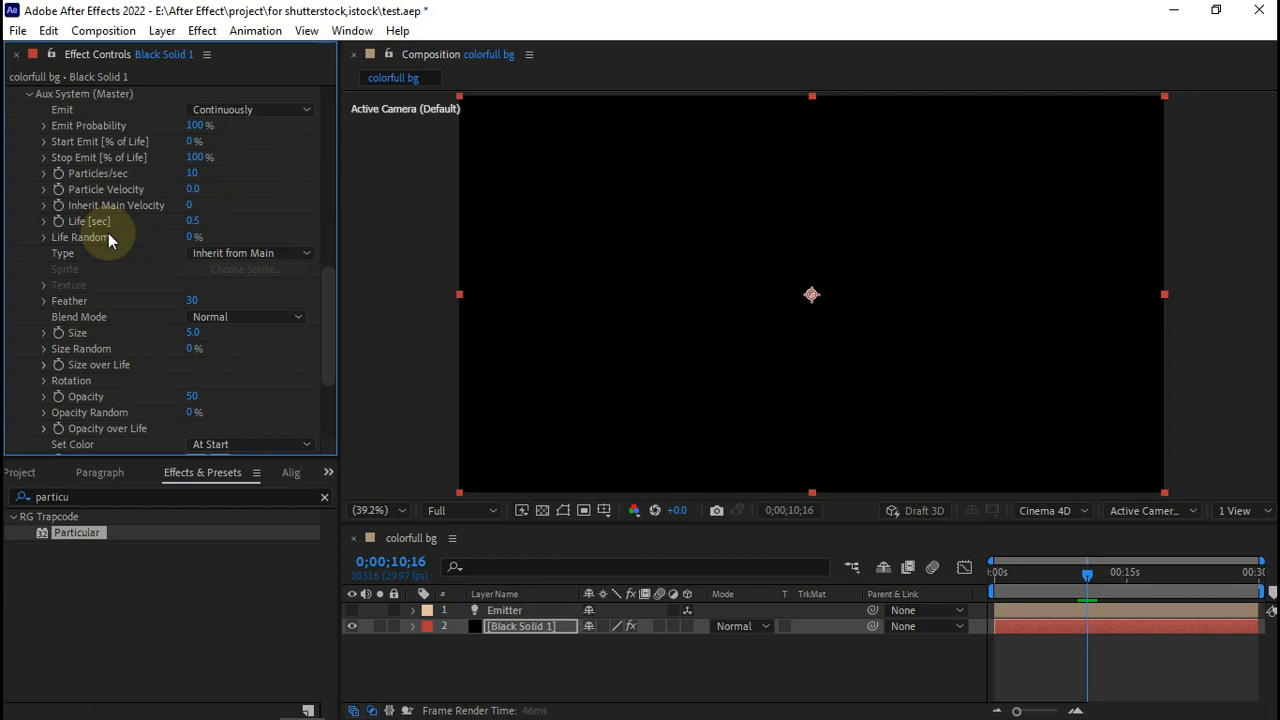
# In the master physics Air settings, set the Turbulence Field's Affect Position to 600
pyautogui.scroll(-5, 68, 356)
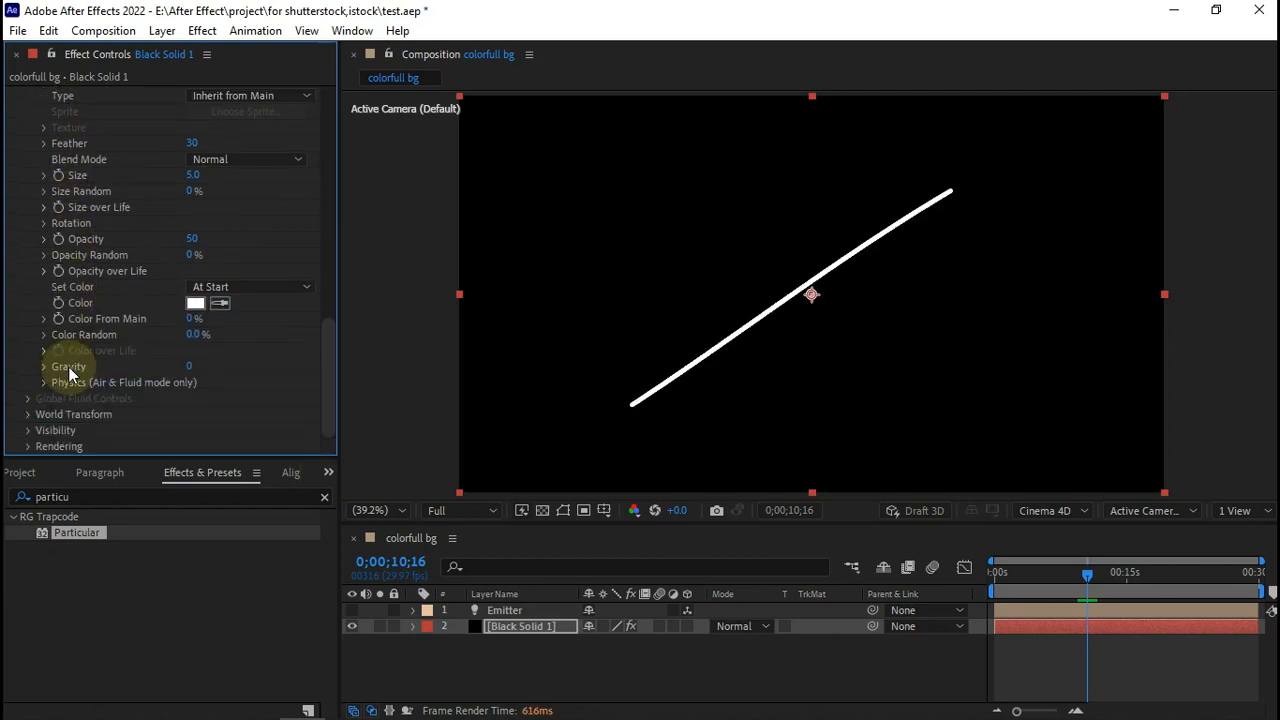
pyautogui.scroll(6, 38, 406)
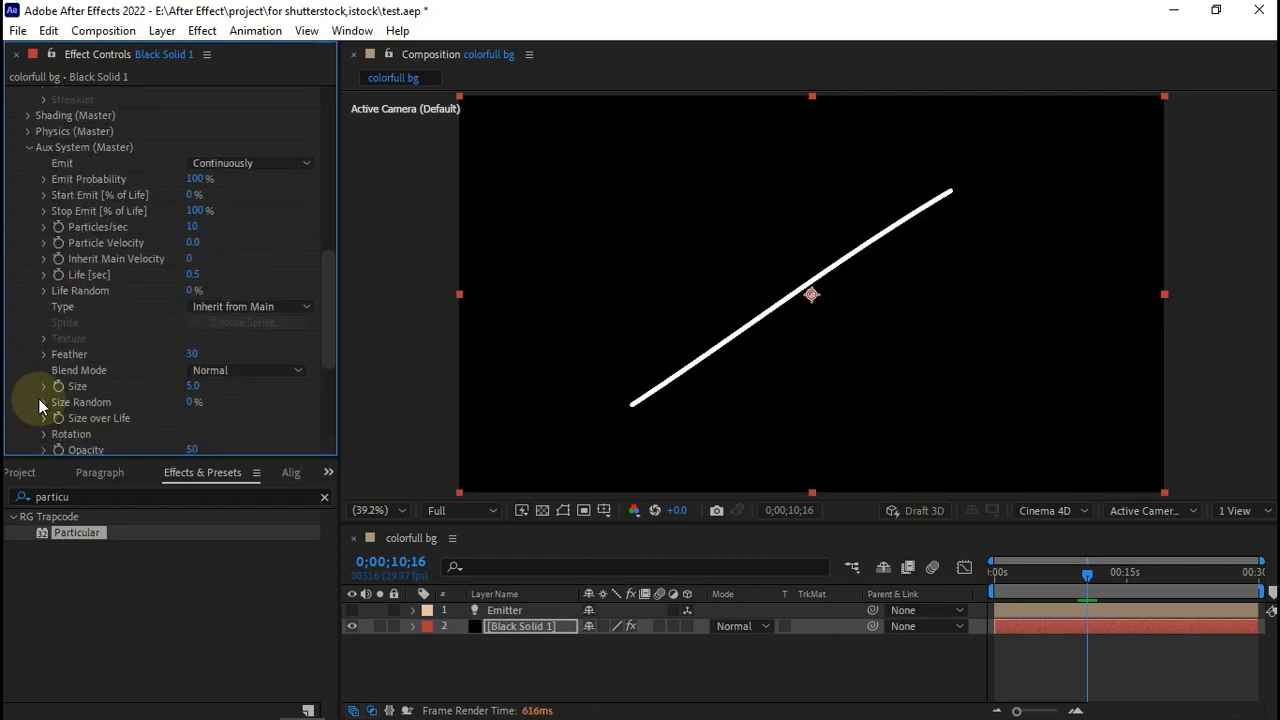
pyautogui.click(29, 131)
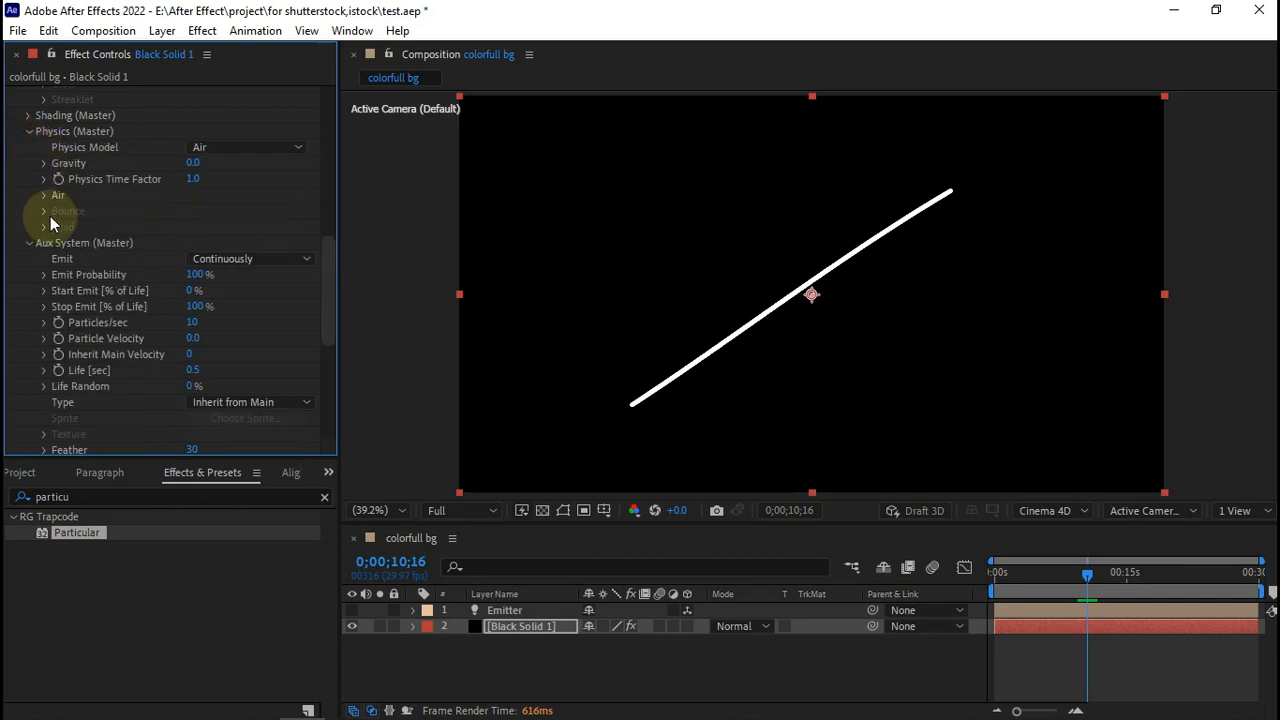
pyautogui.click(44, 200)
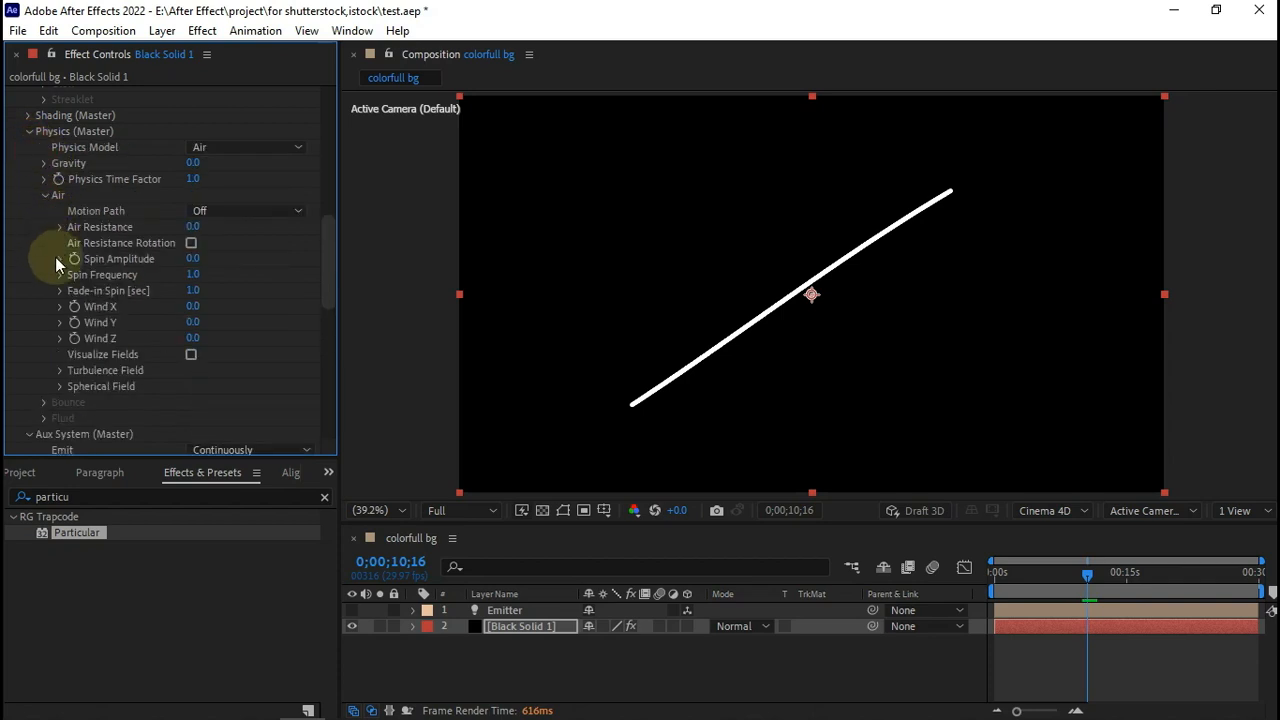
pyautogui.click(58, 371)
pyautogui.scroll(-4, 85, 351)
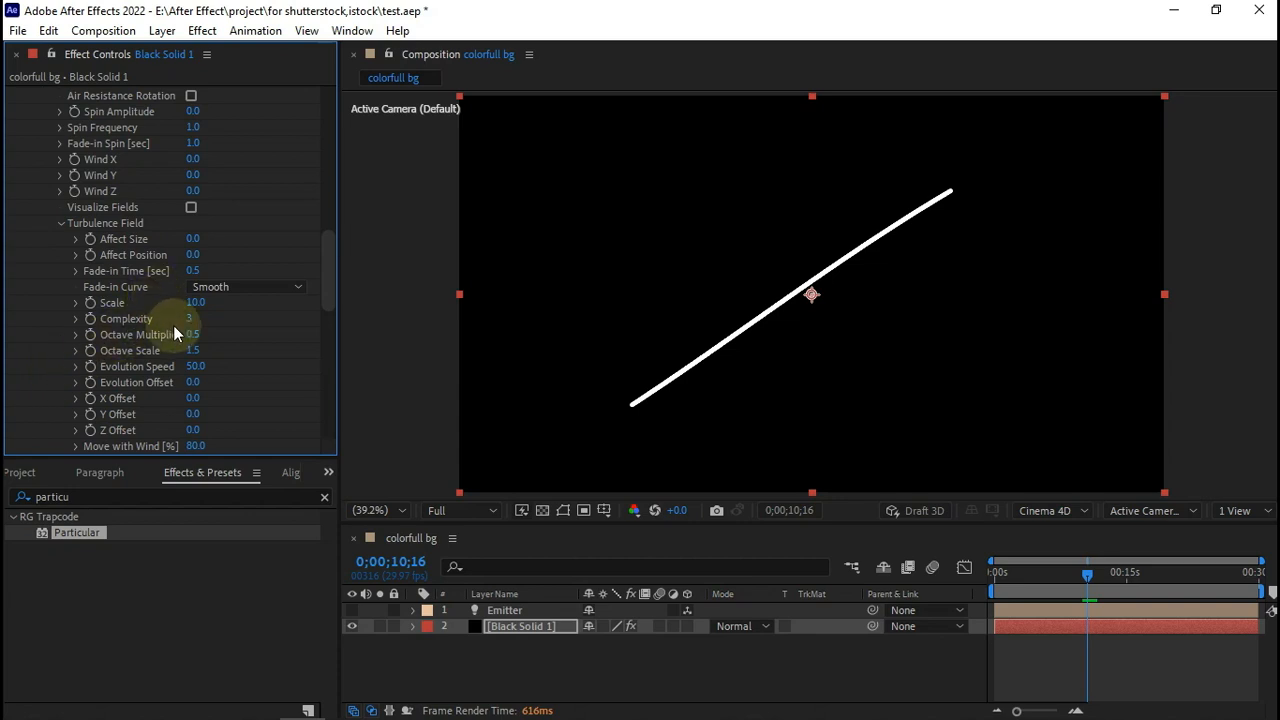
pyautogui.click(193, 255)
pyautogui.write('600')
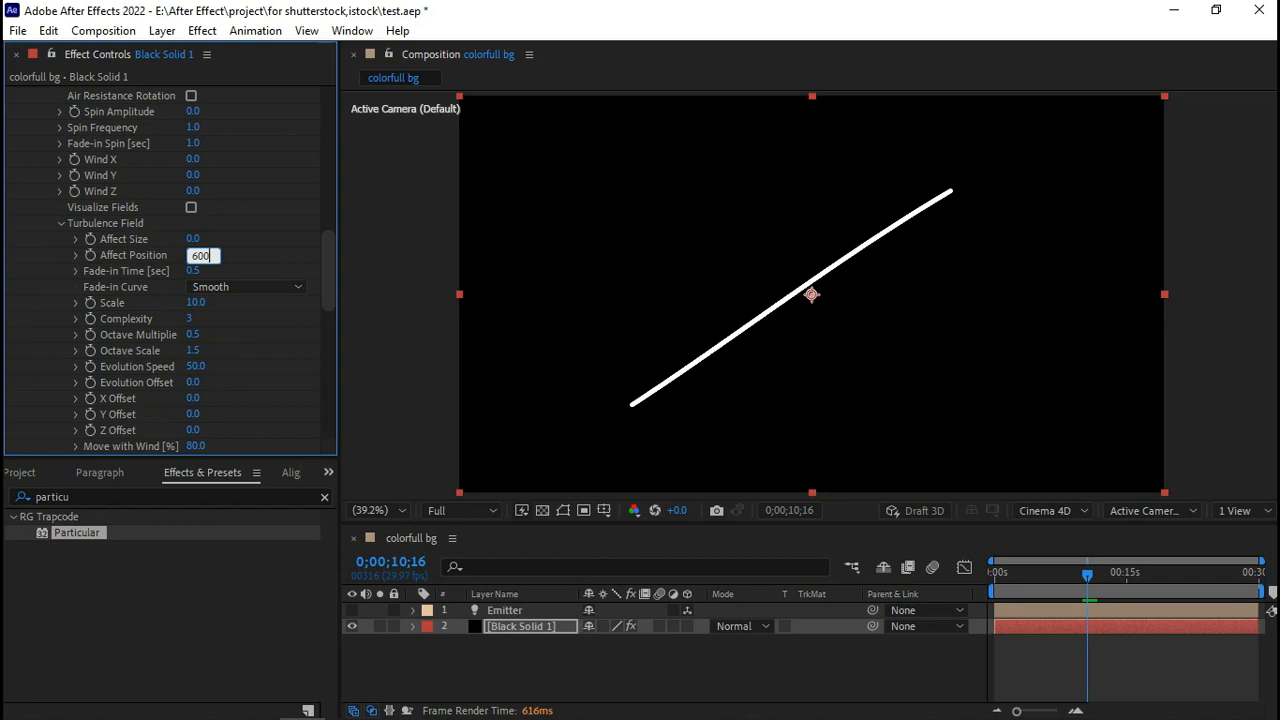
pyautogui.press('Return')
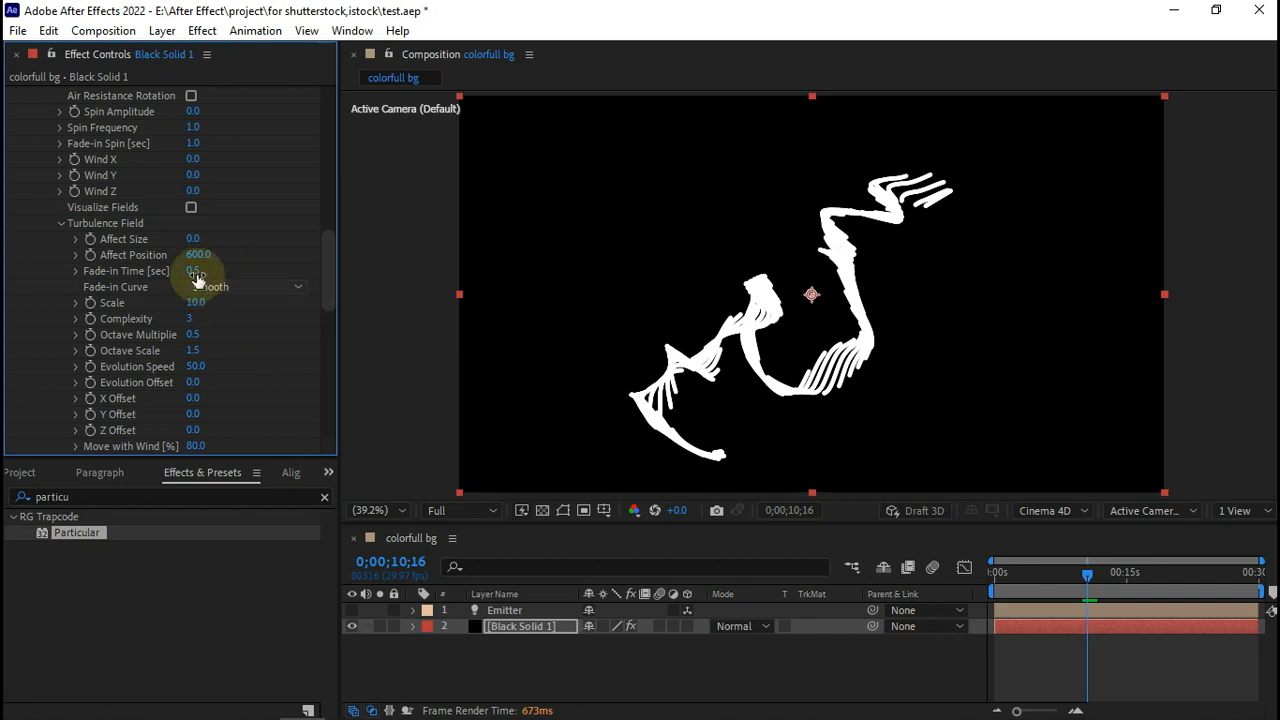
# In the master Aux System, set the Particles/sec to 150 and the particle size to 1
pyautogui.scroll(-5, 97, 270)
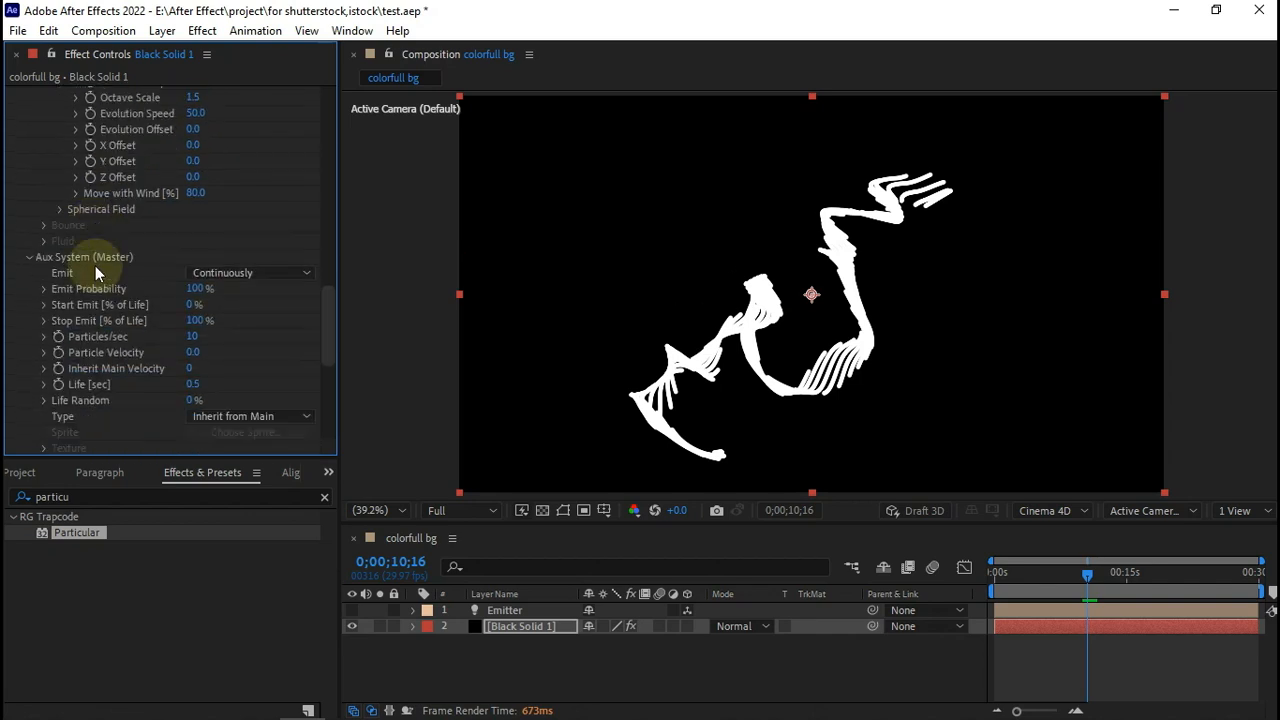
pyautogui.click(193, 337)
pyautogui.write('150')
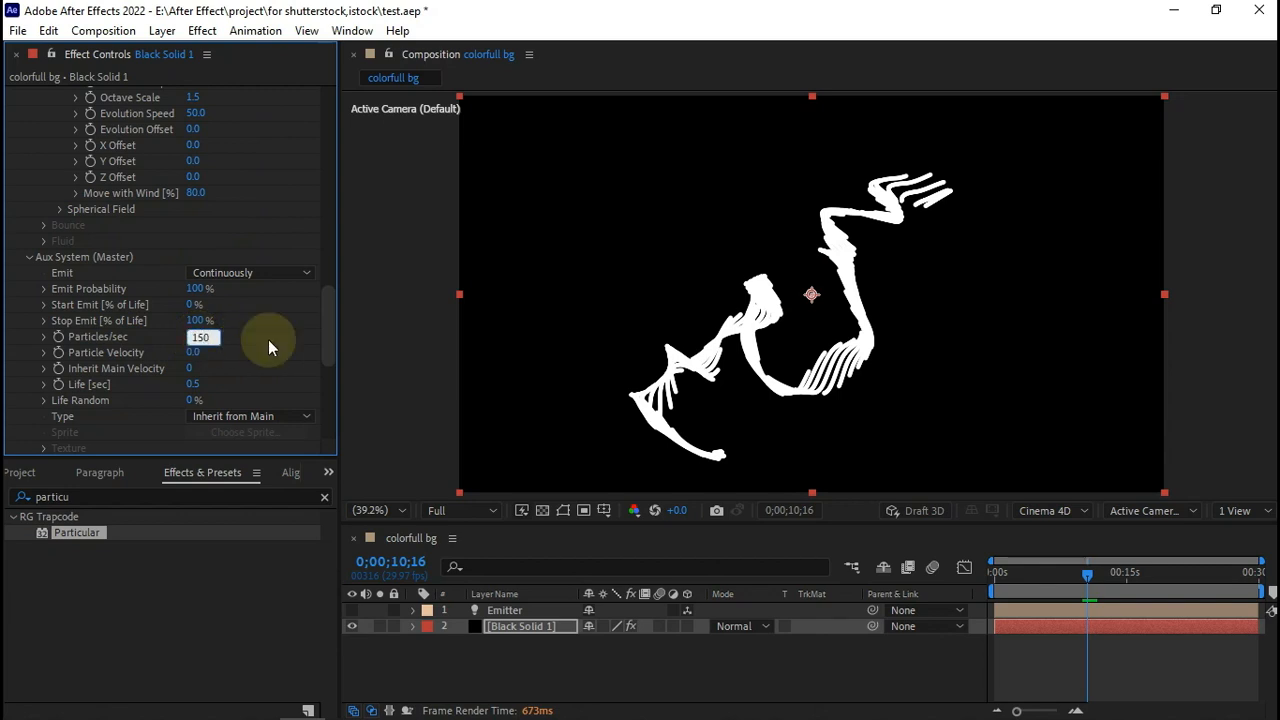
pyautogui.press('Return')
pyautogui.scroll(-3, 160, 380)
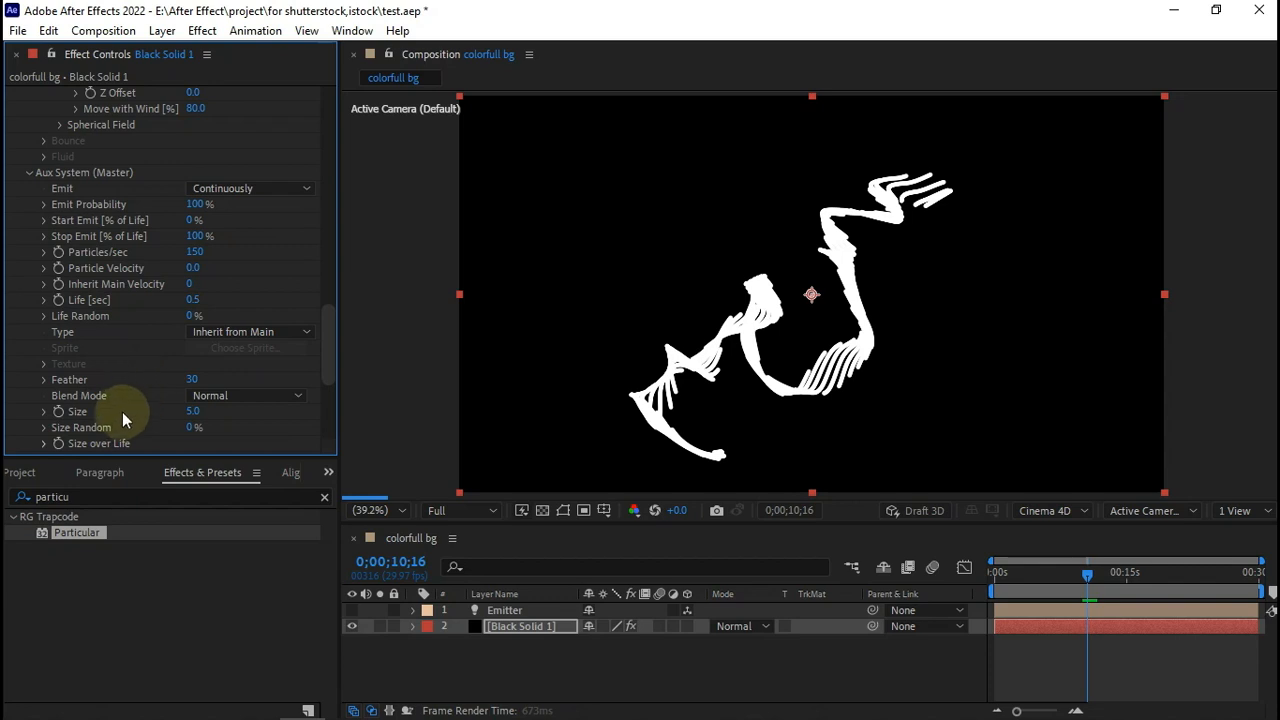
pyautogui.click(202, 418)
pyautogui.write('1')
pyautogui.click(149, 427)
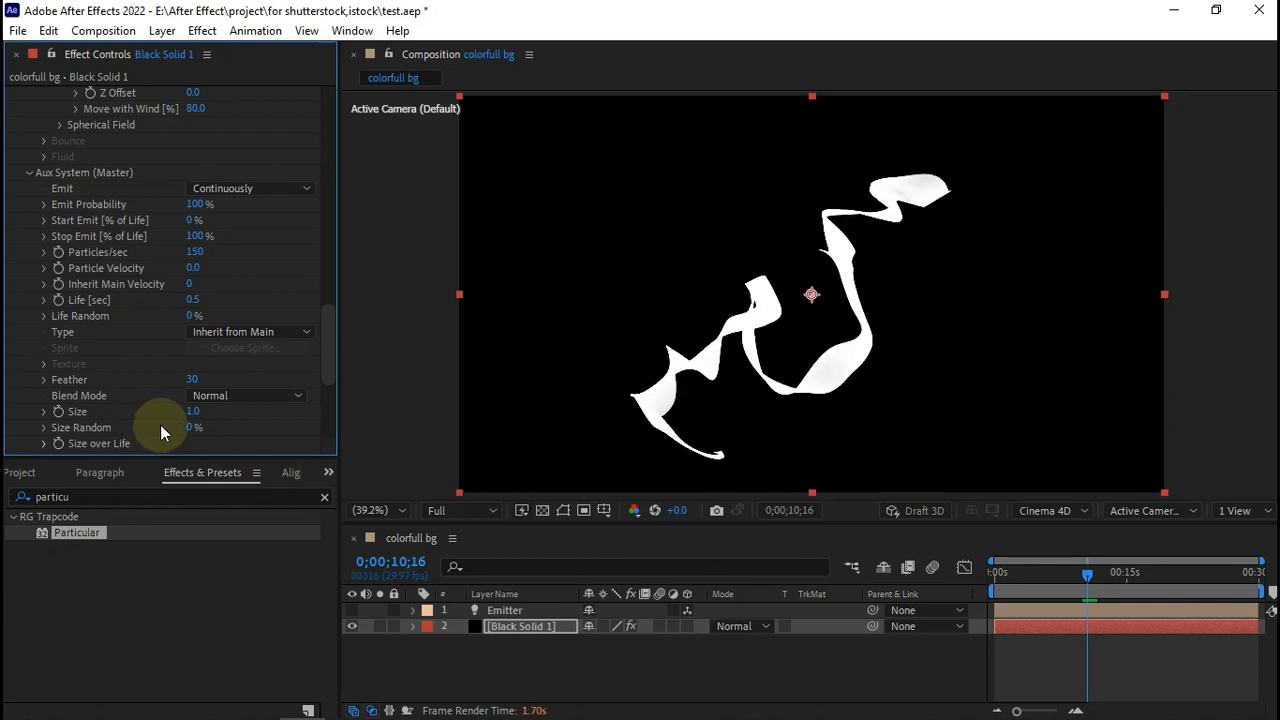
# Set the Aux System's Gravity to -25 and its physics Turbulence Position to 600
pyautogui.scroll(-3, 160, 416)
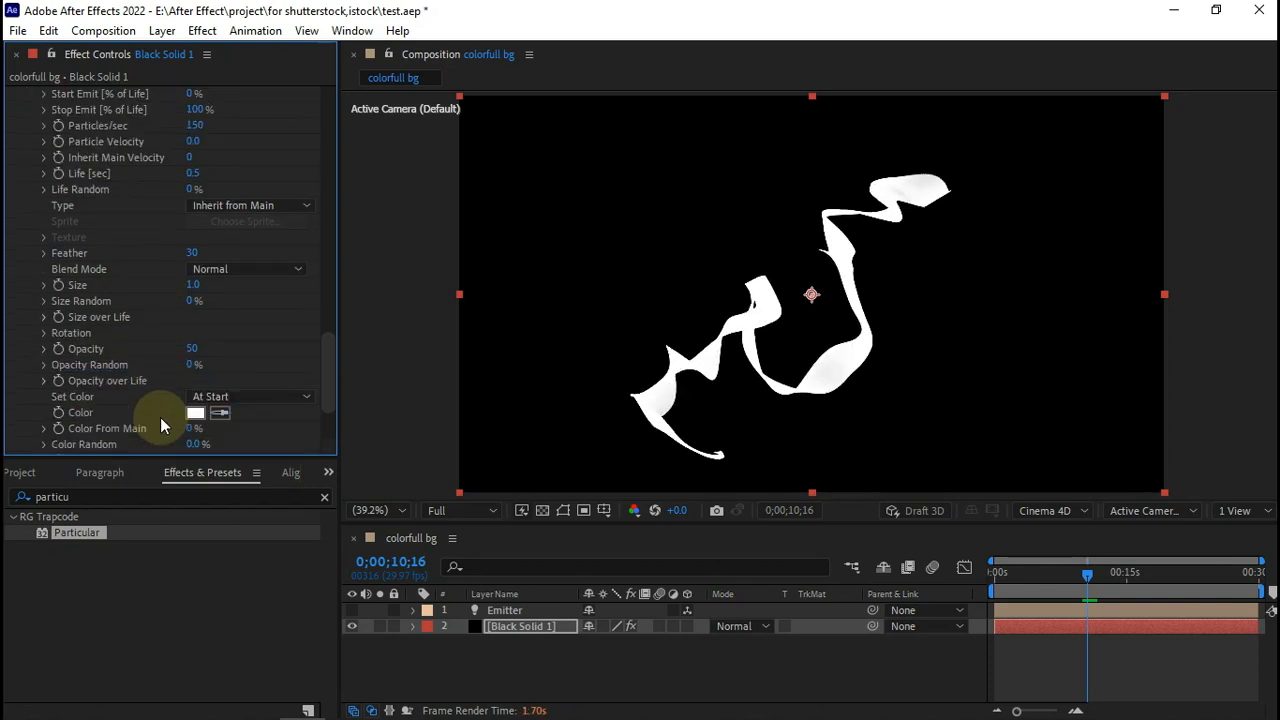
pyautogui.scroll(-1, 160, 427)
pyautogui.scroll(-1, 160, 426)
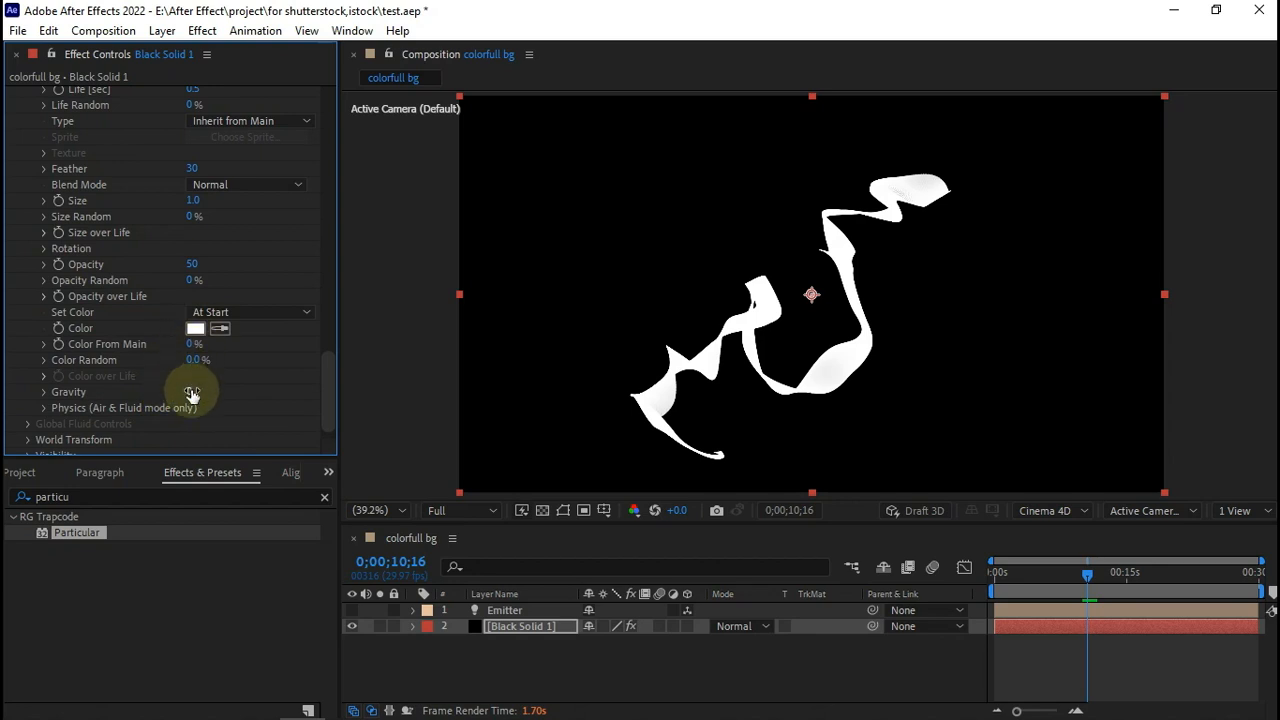
pyautogui.click(191, 393)
pyautogui.write('-25')
pyautogui.click(272, 392)
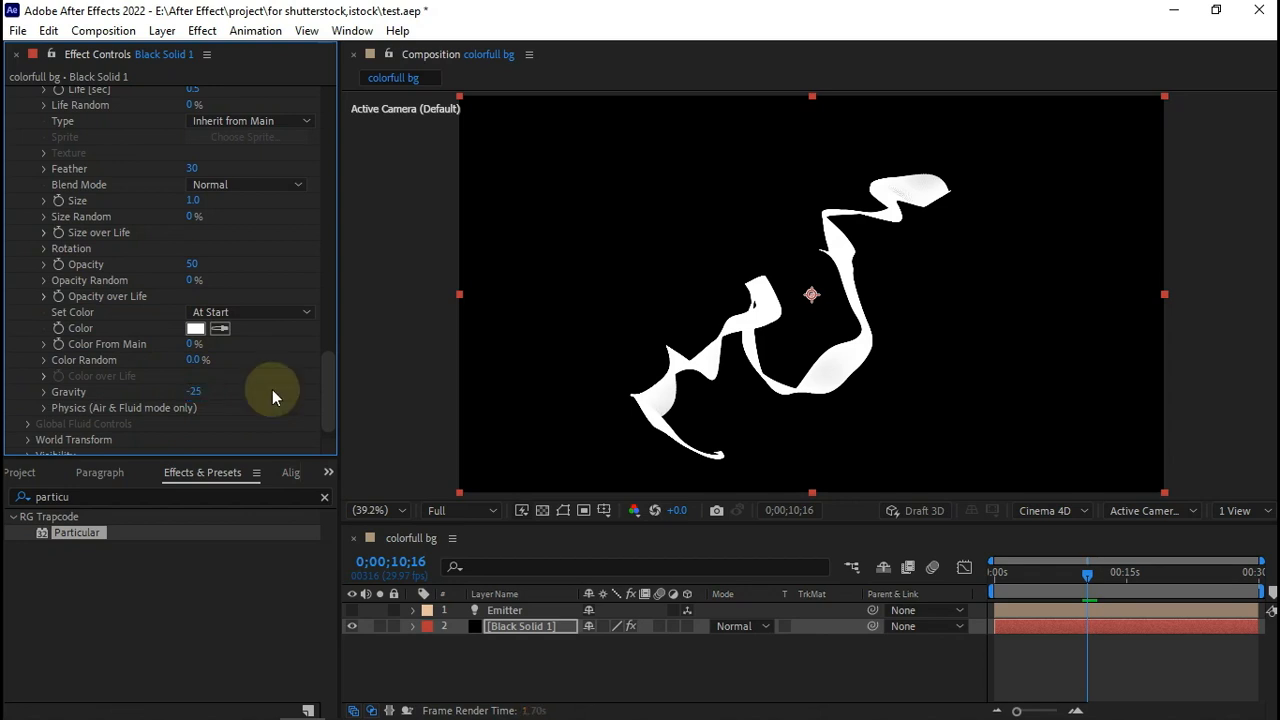
pyautogui.click(44, 408)
pyautogui.scroll(-1, 85, 421)
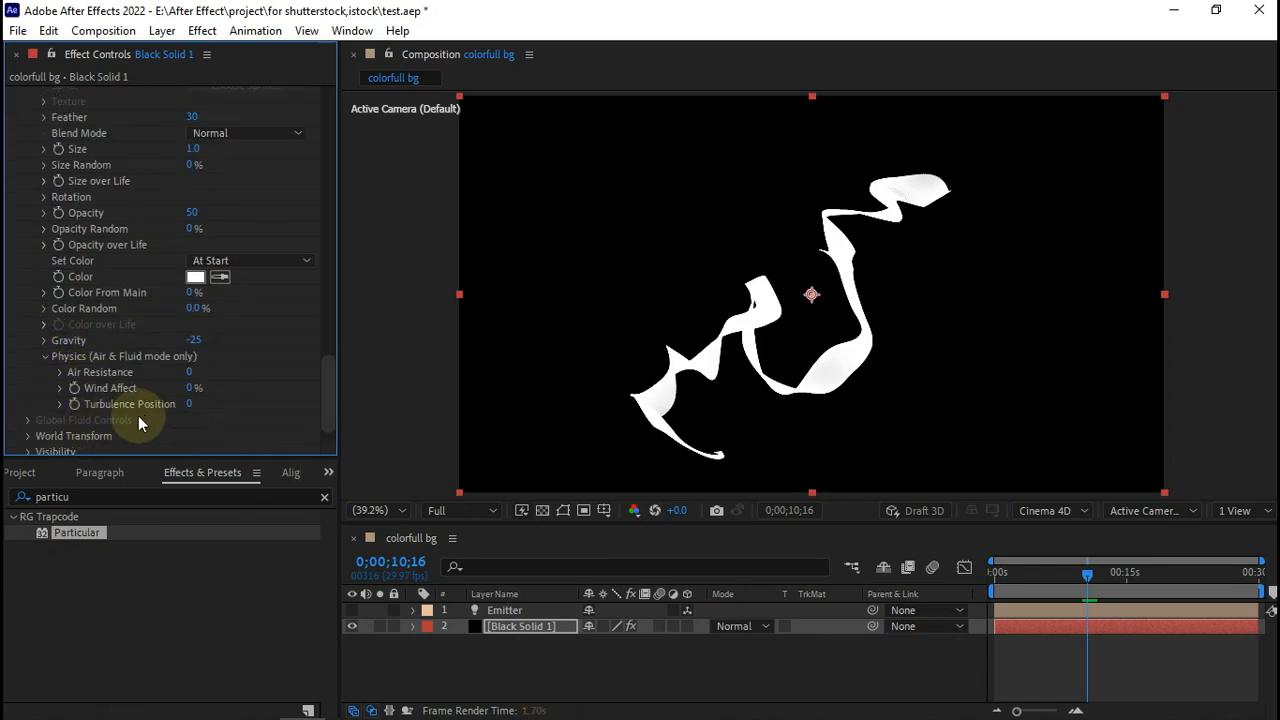
pyautogui.click(190, 404)
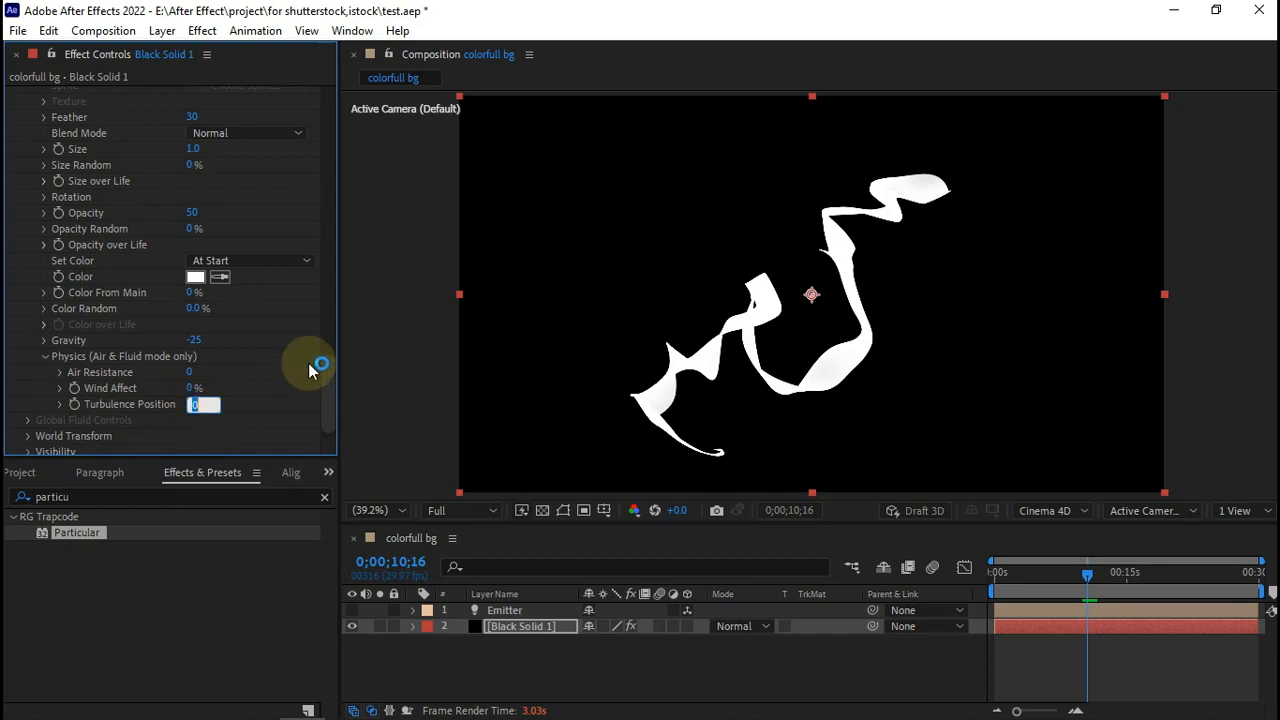
pyautogui.write('600')
pyautogui.click(308, 370)
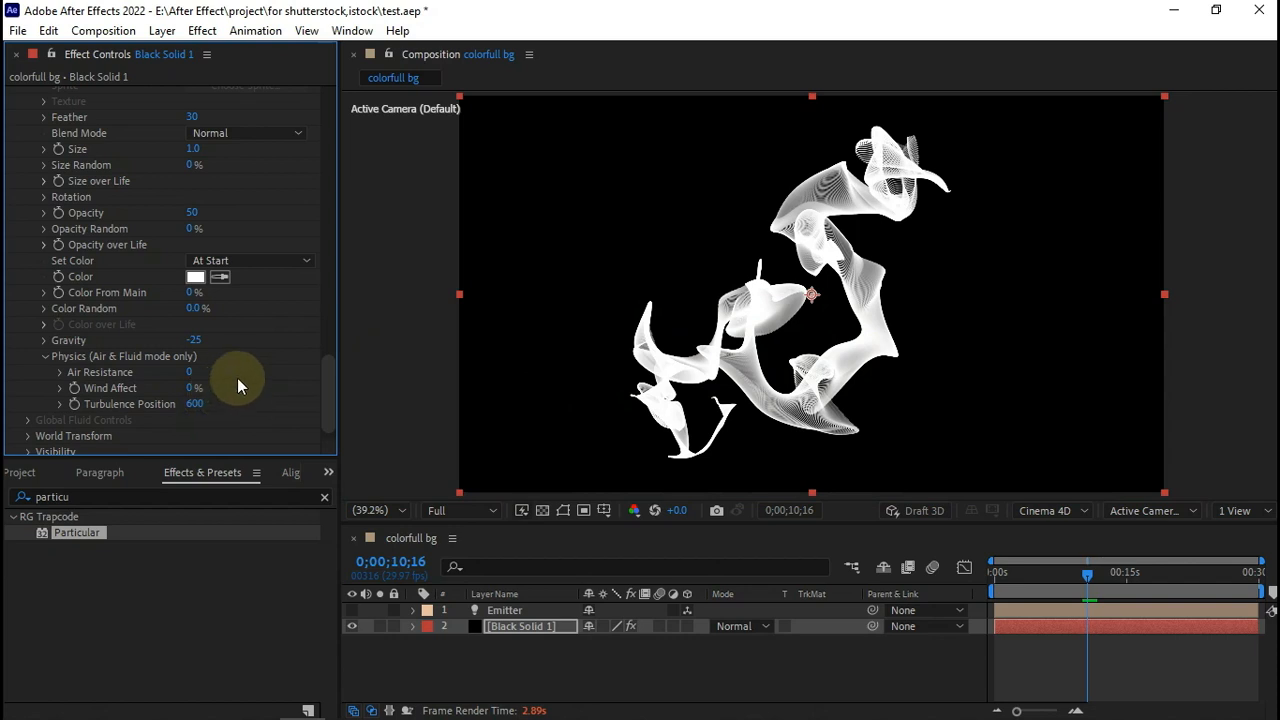
# Set the aux particles' color to Over Life and apply the linear fade-out preset to their Opacity over Life
pyautogui.scroll(2, 237, 378)
pyautogui.scroll(4, 237, 378)
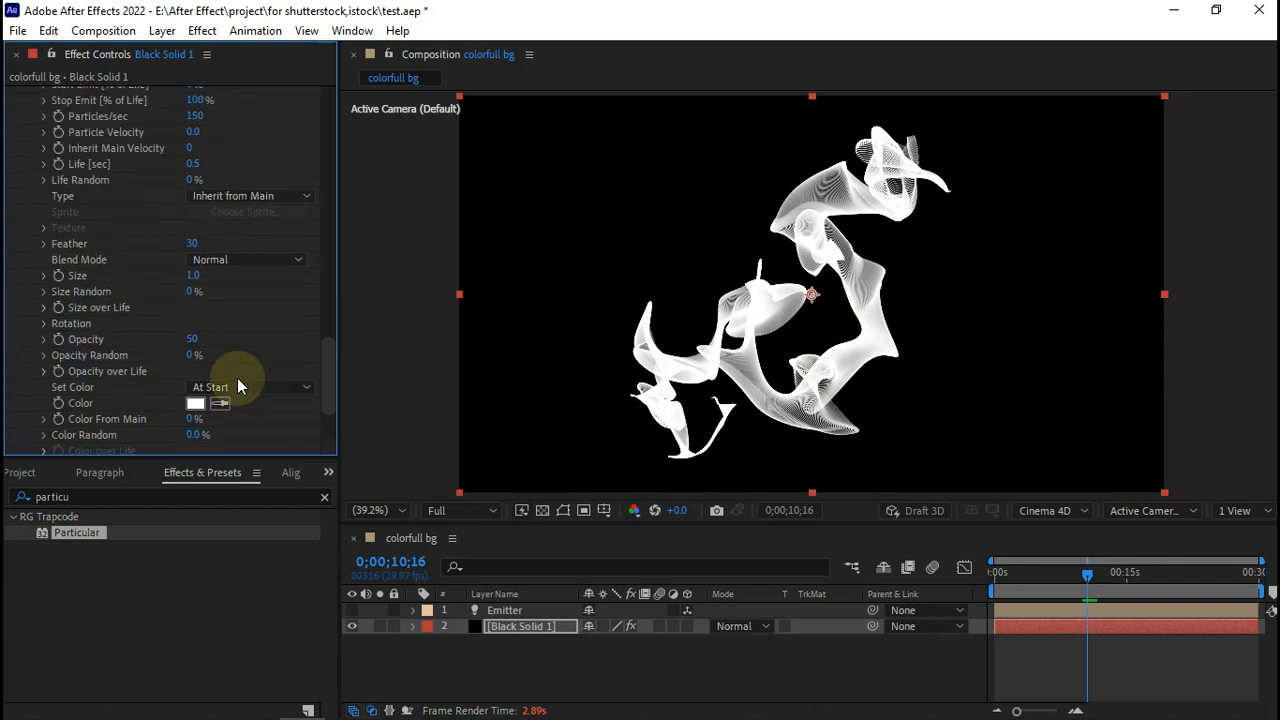
pyautogui.click(243, 388)
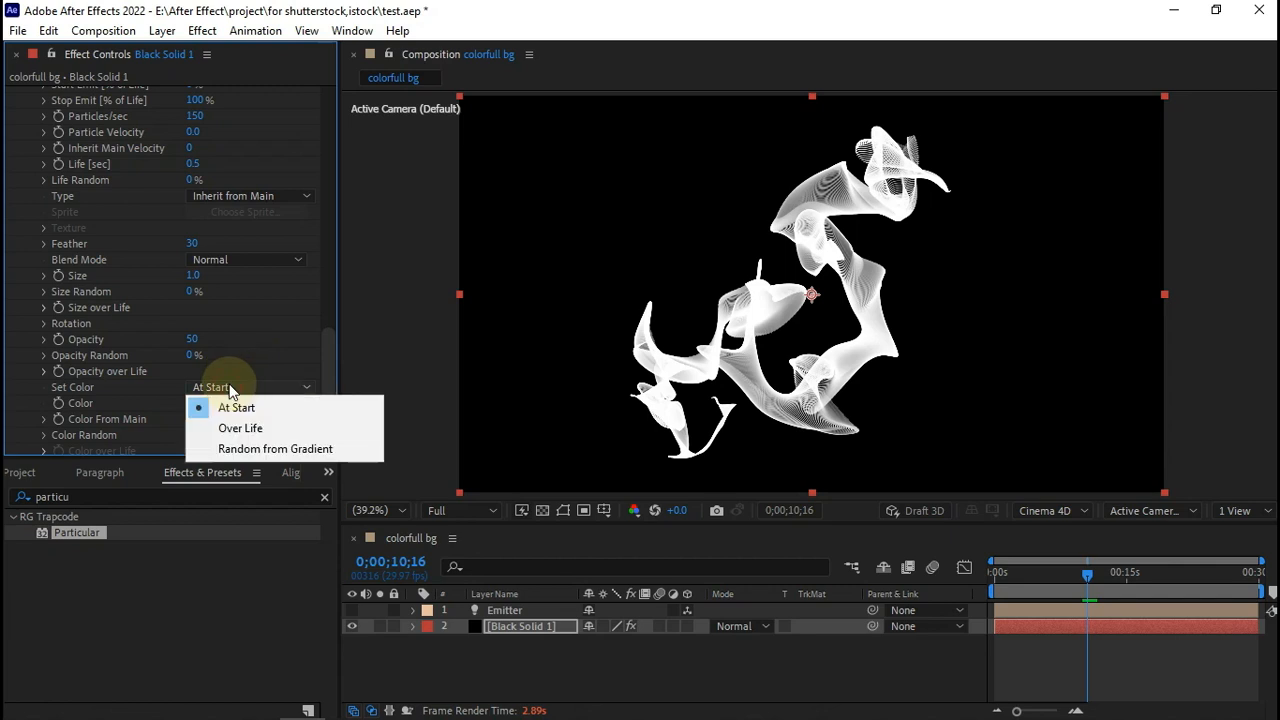
pyautogui.click(242, 430)
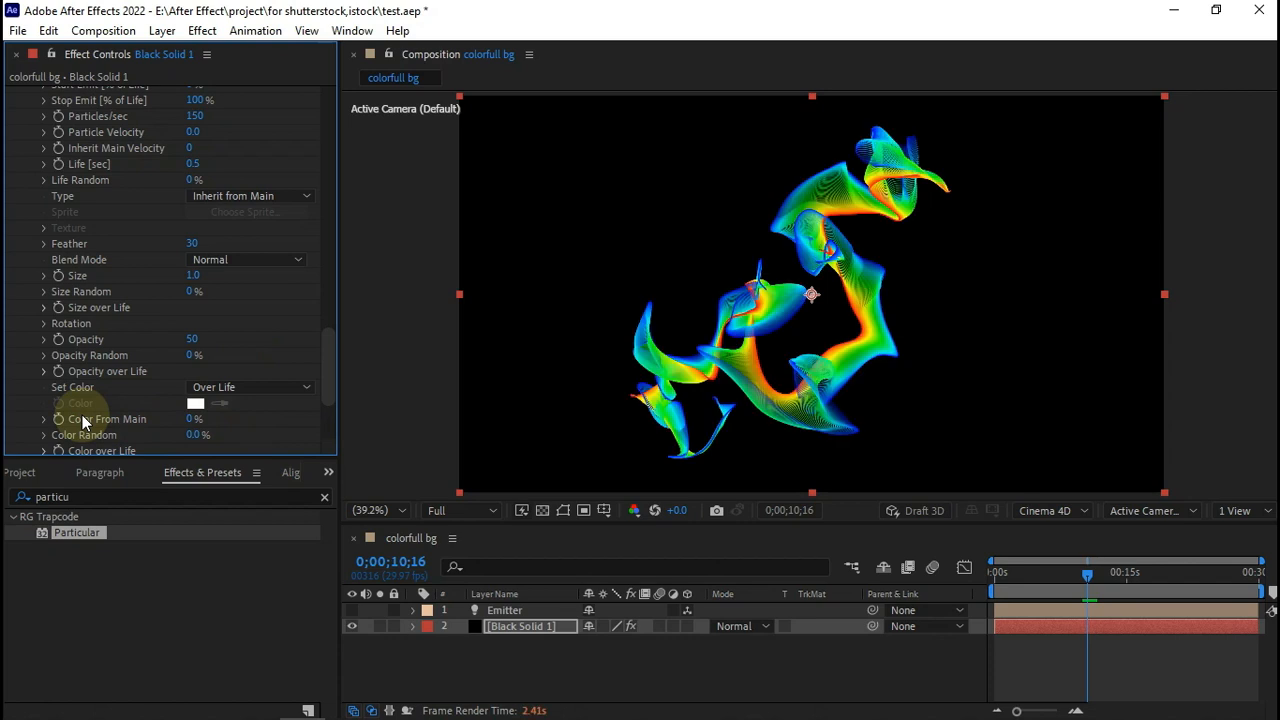
pyautogui.click(45, 373)
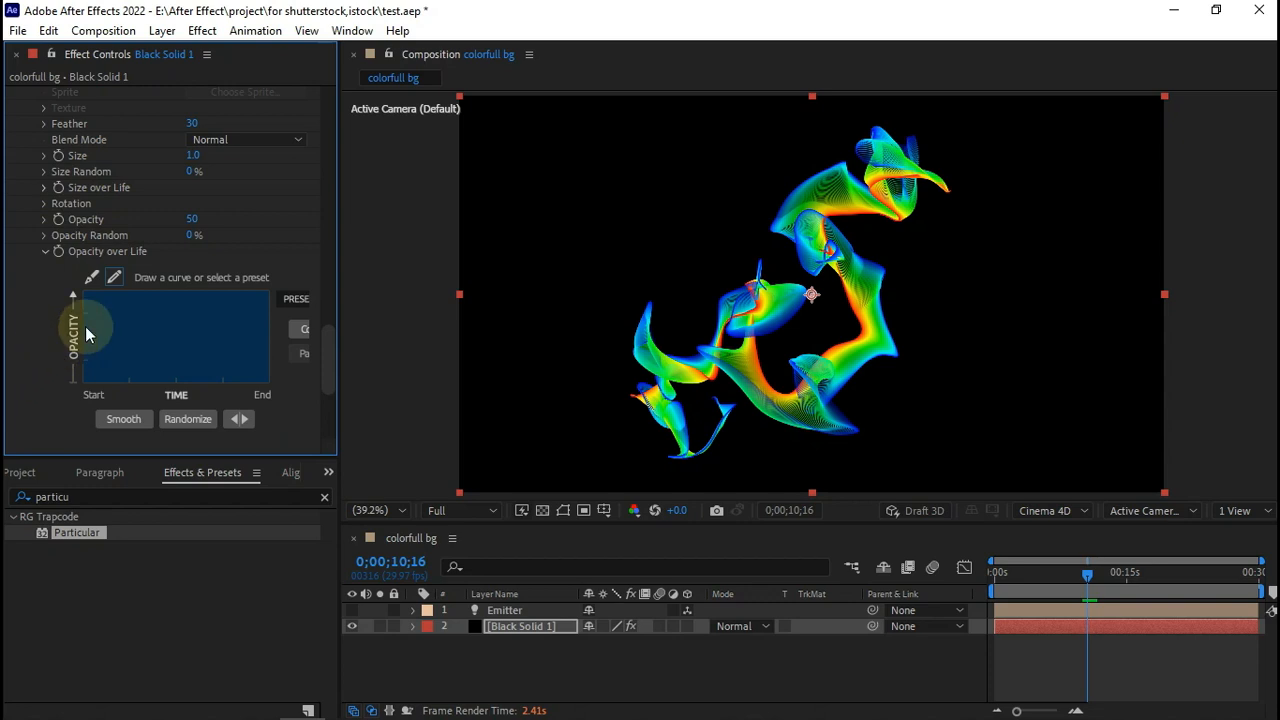
pyautogui.click(296, 300)
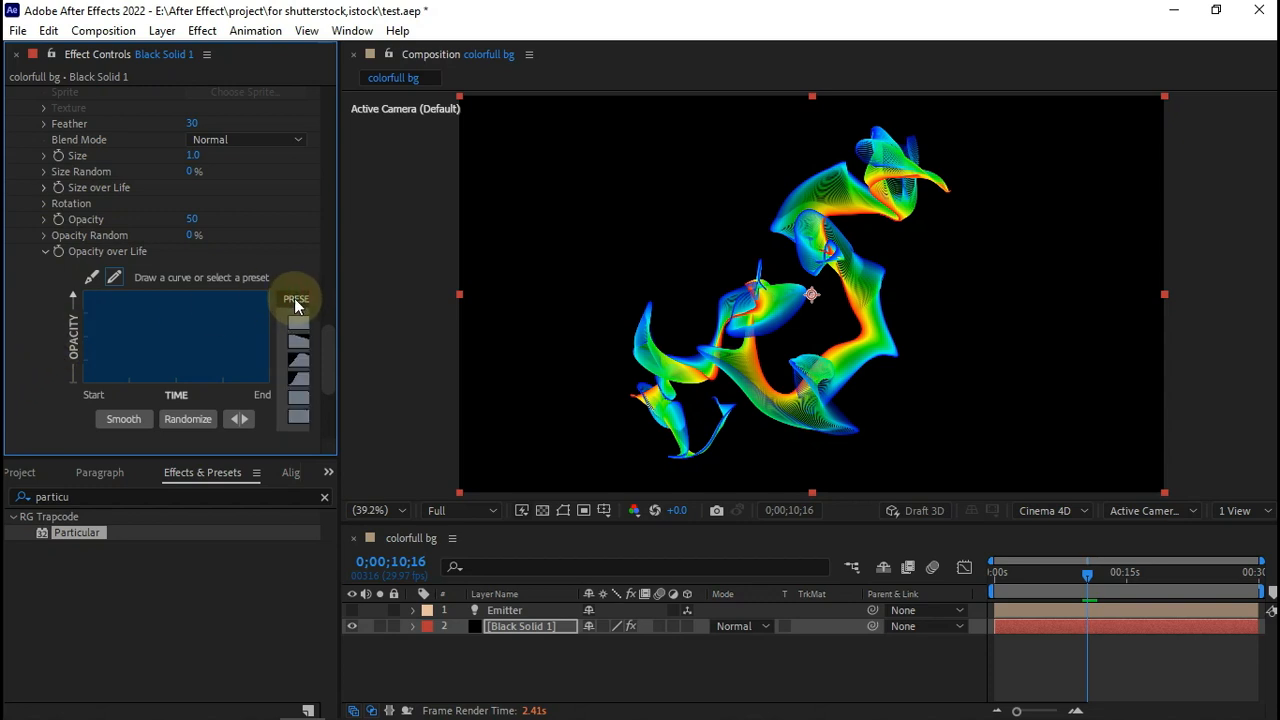
pyautogui.click(293, 350)
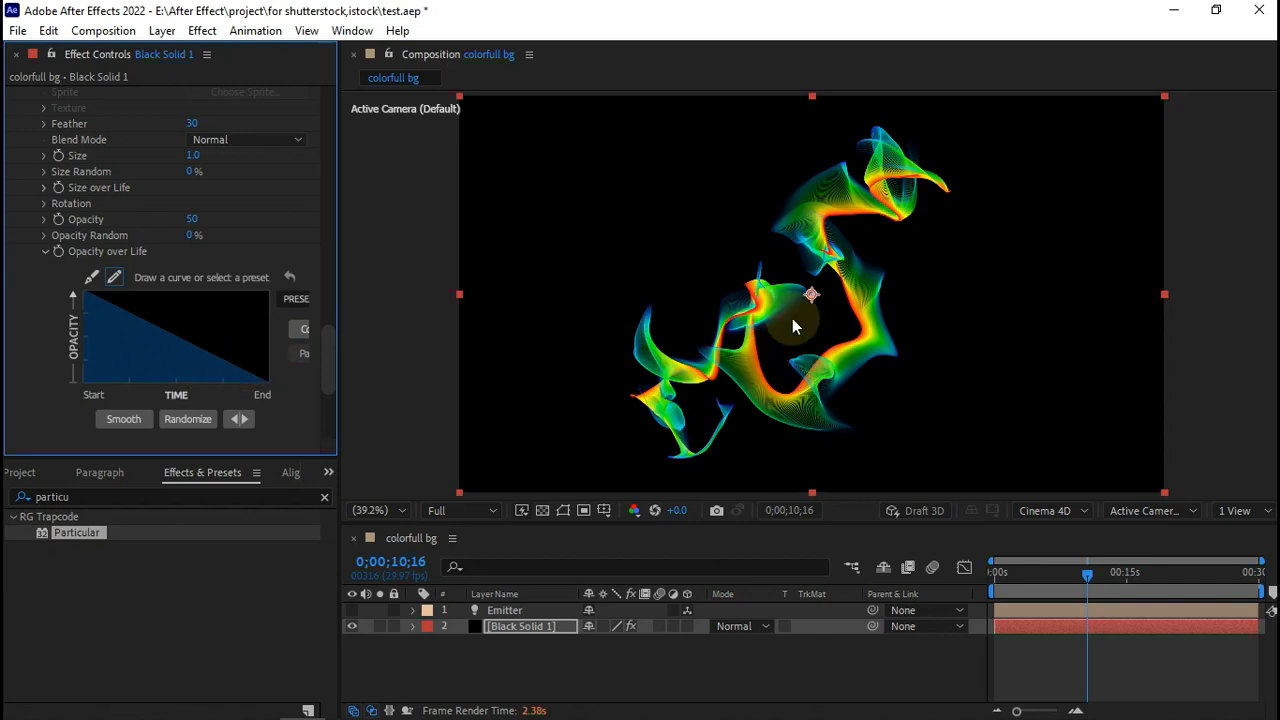
# Move the playhead to 0;00;11;18 to check the animation, and set the composition's duration to 15 seconds
pyautogui.click(1022, 575)
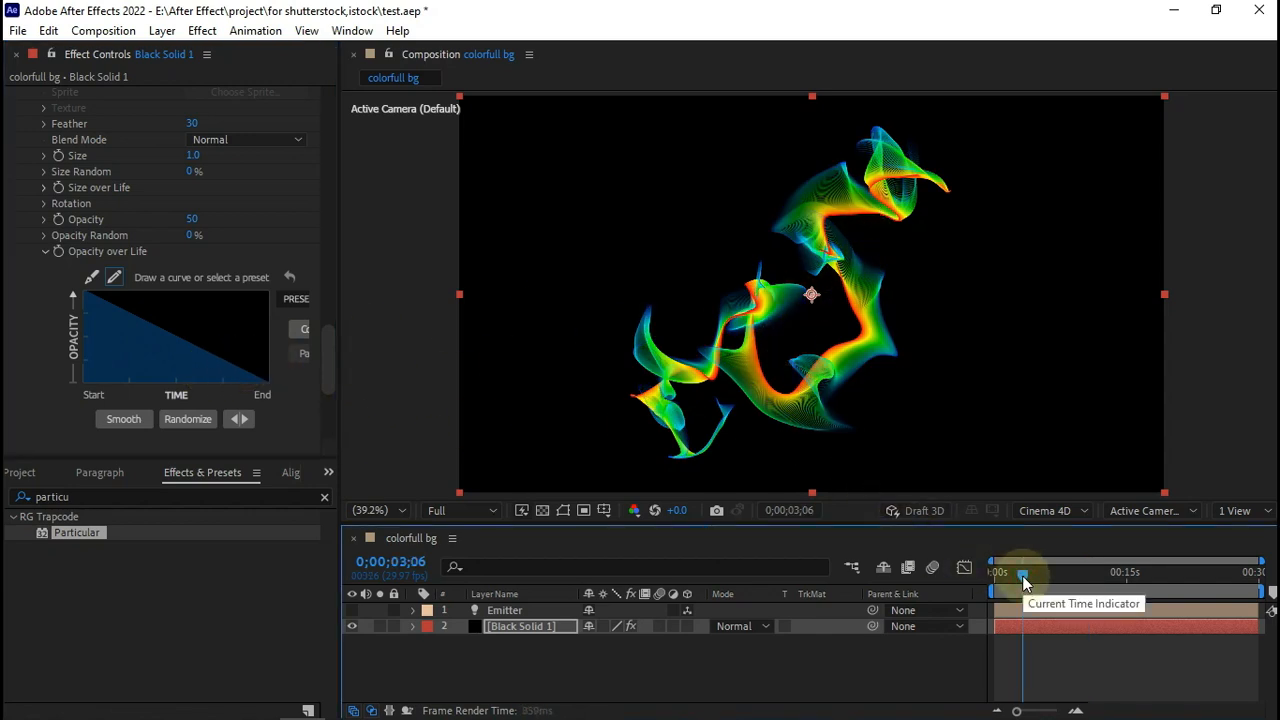
pyautogui.moveTo(1022, 575); pyautogui.dragTo(1096, 575)
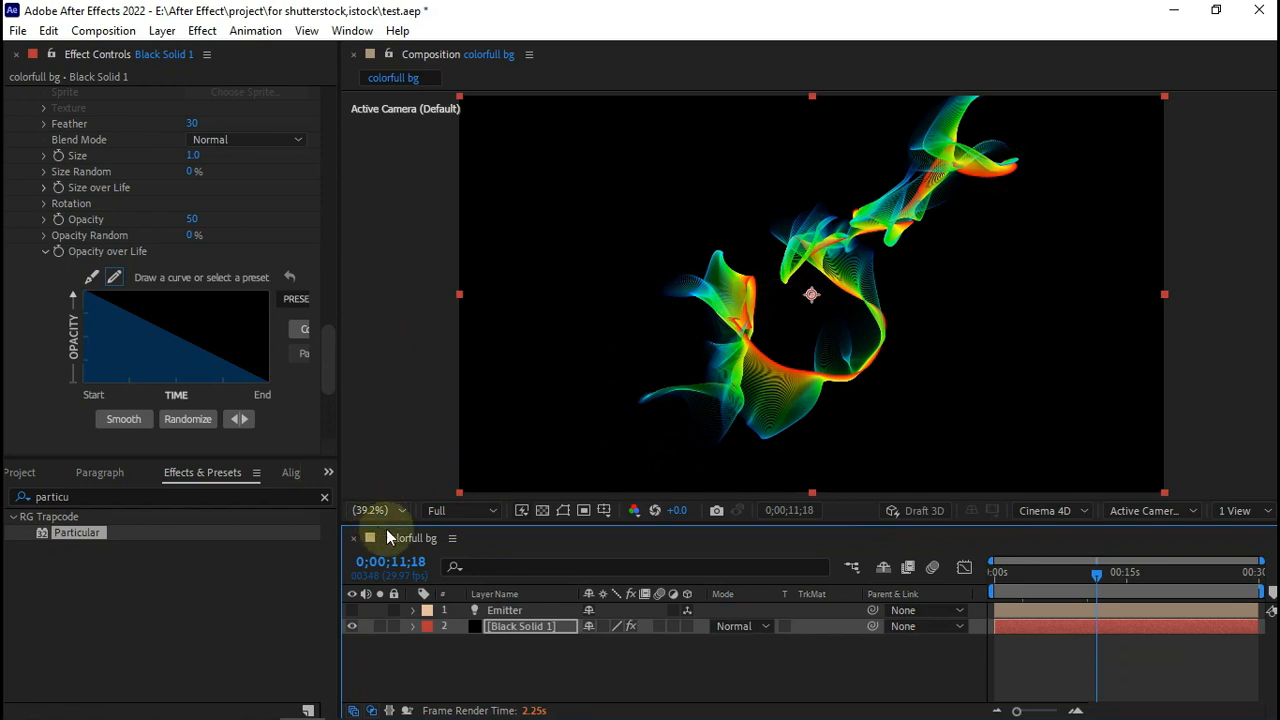
pyautogui.click(451, 540)
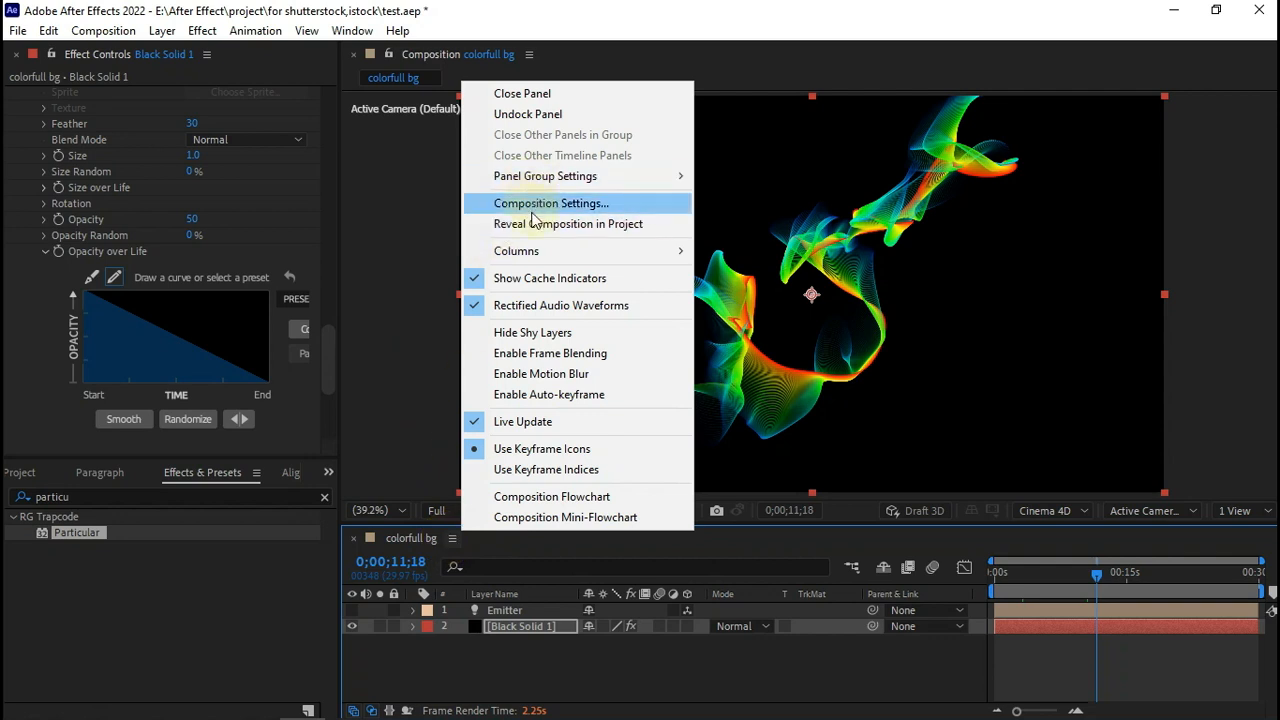
pyautogui.click(543, 203)
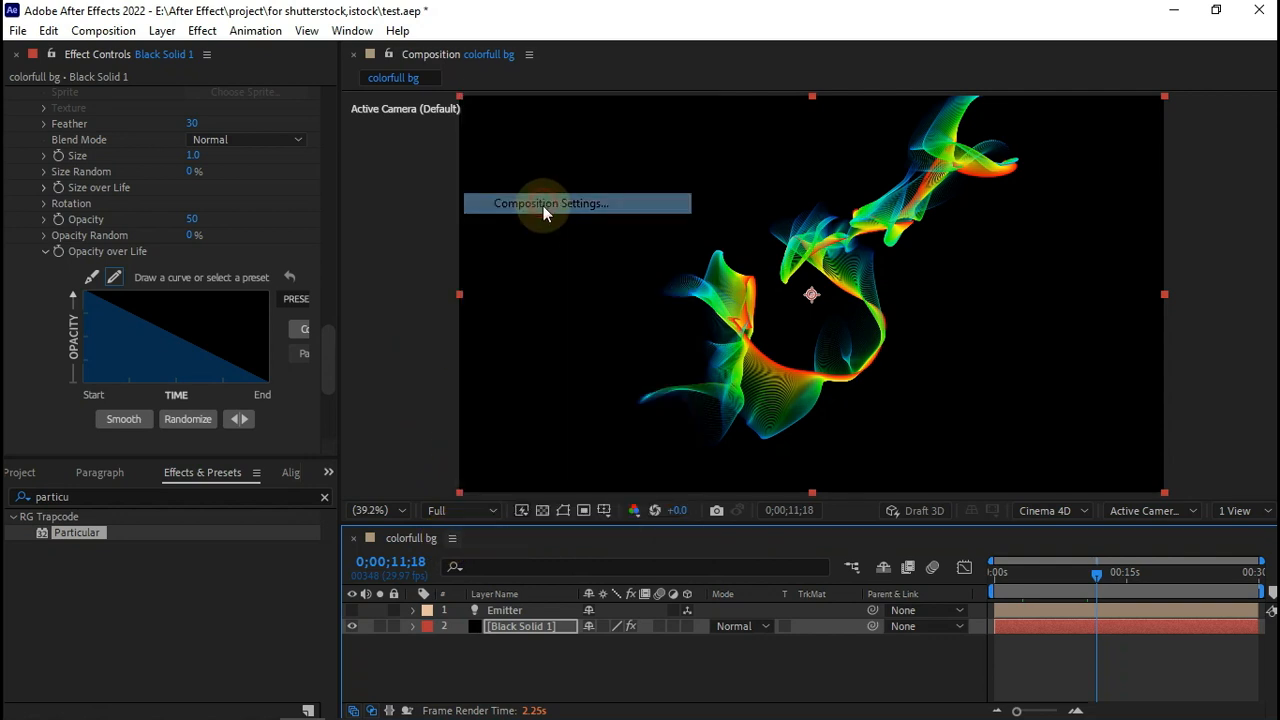
pyautogui.click(798, 473)
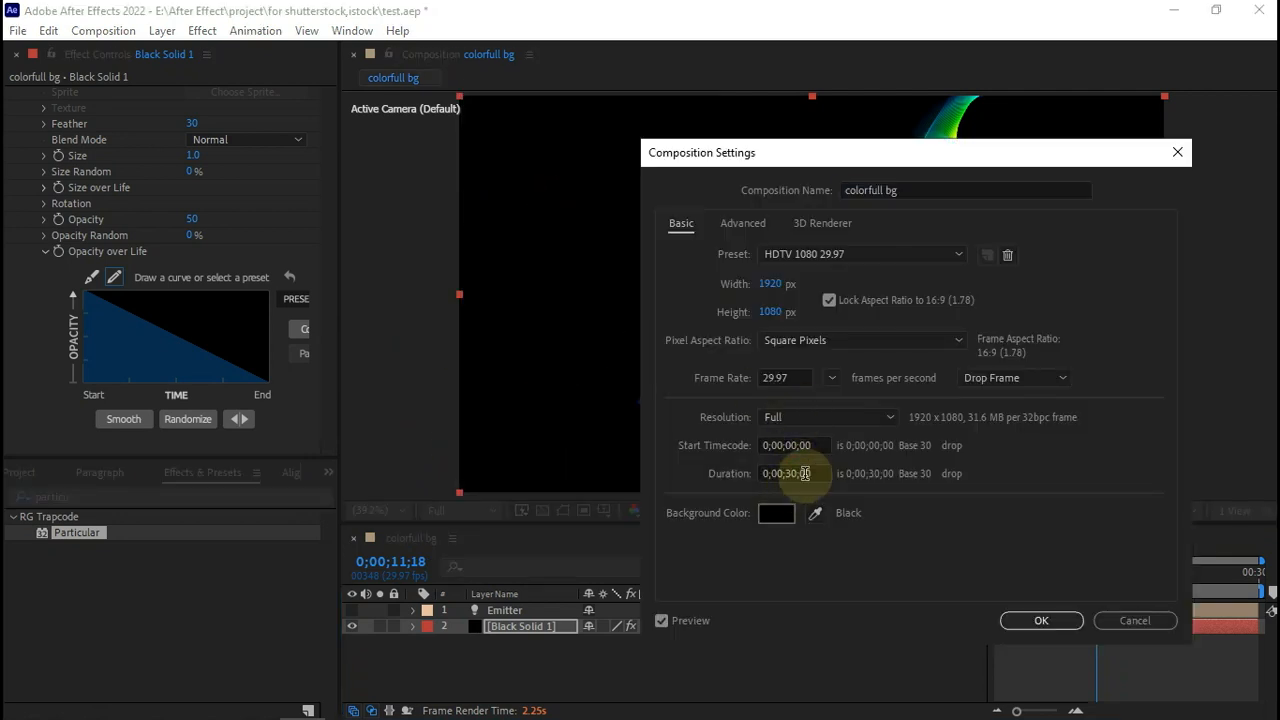
pyautogui.press('BackSpace')
pyautogui.press('BackSpace')
pyautogui.write('15')
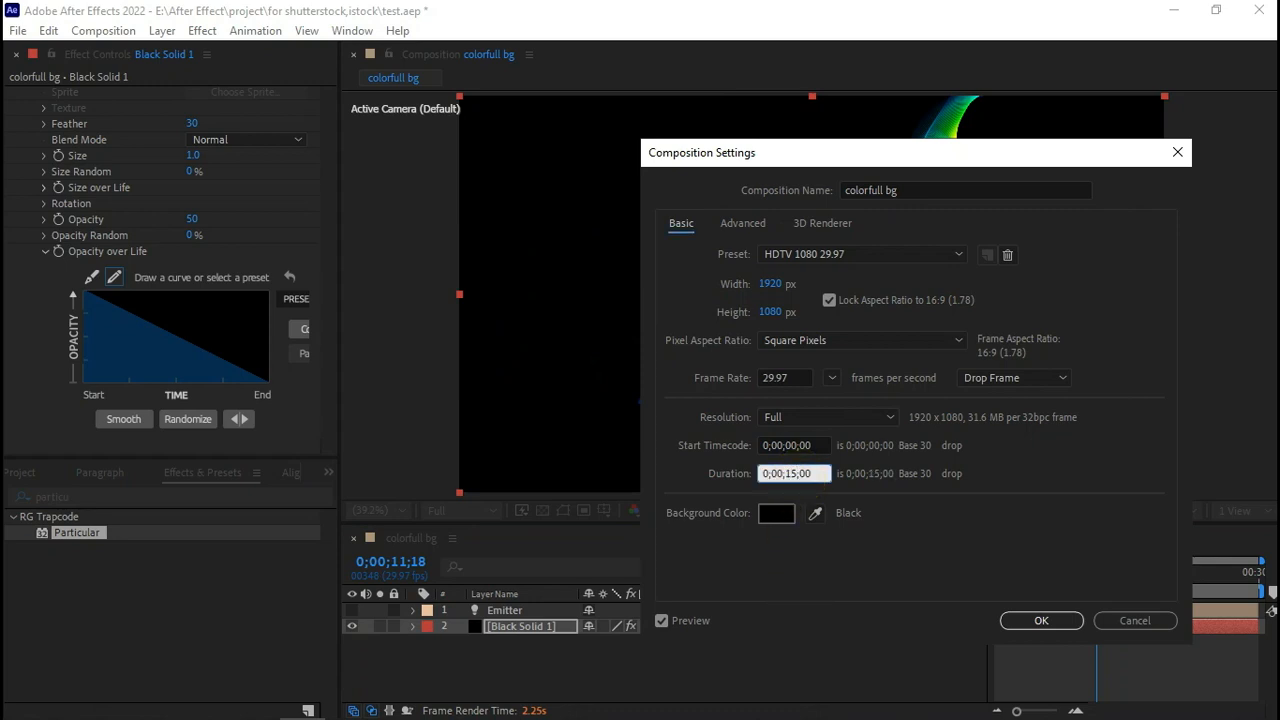
pyautogui.press('Return')
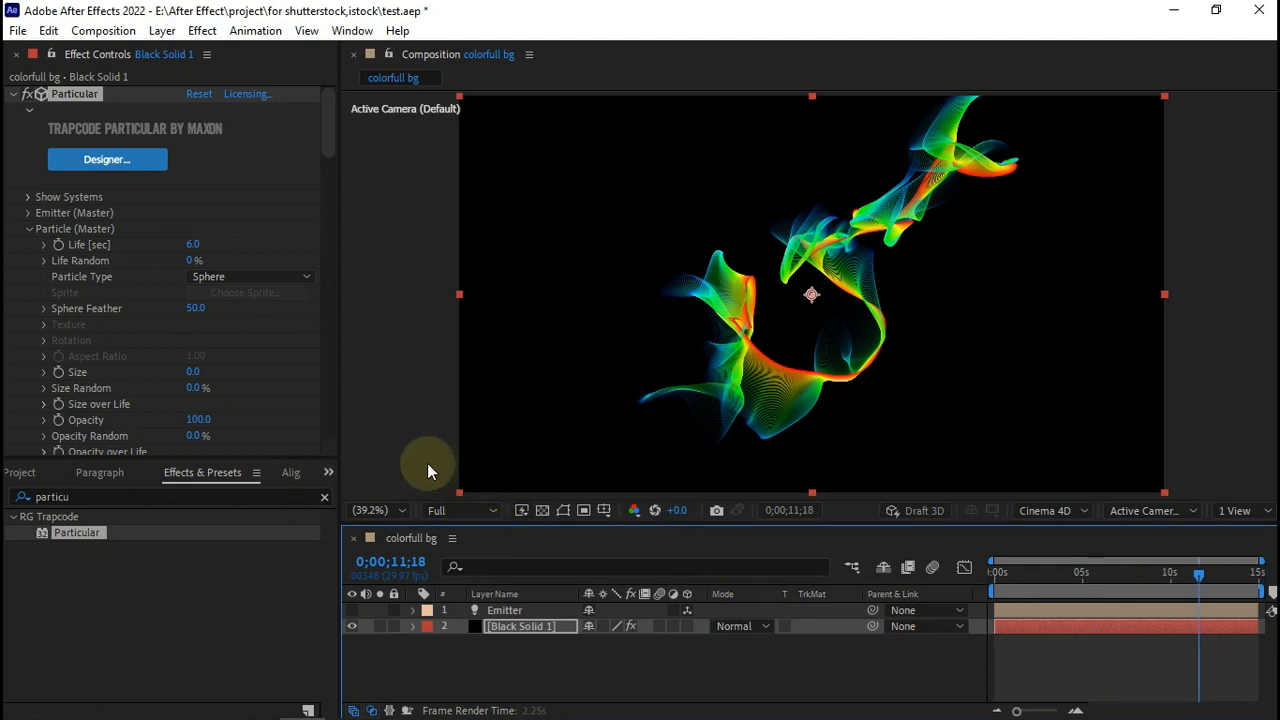
# Return the playhead to the start of the composition and play a preview of the animation
pyautogui.moveTo(1159, 576); pyautogui.dragTo(947, 583)
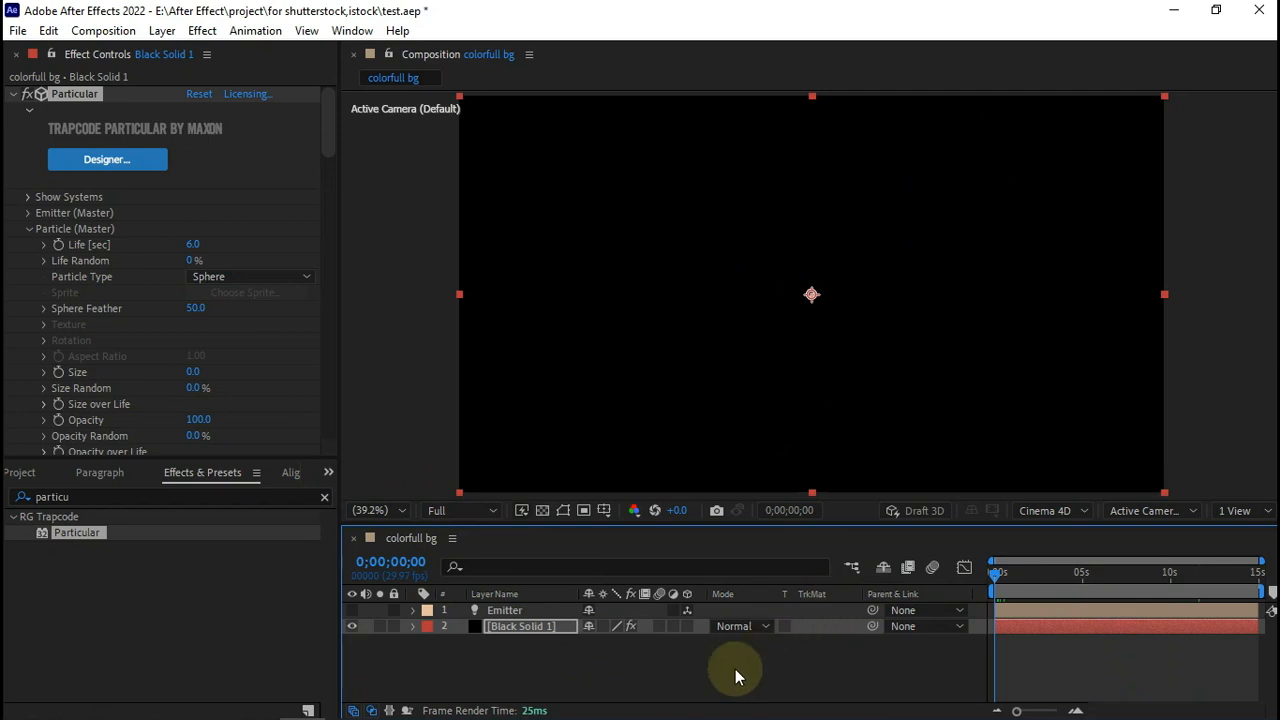
pyautogui.press('space')
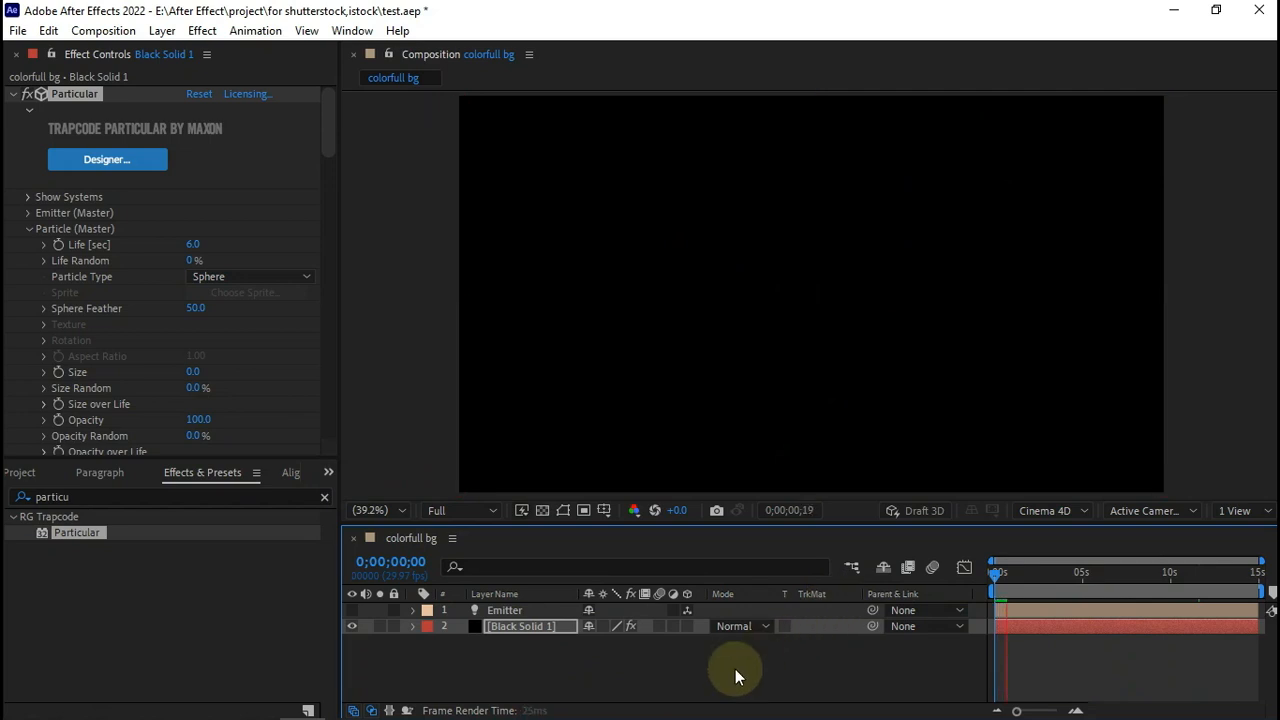